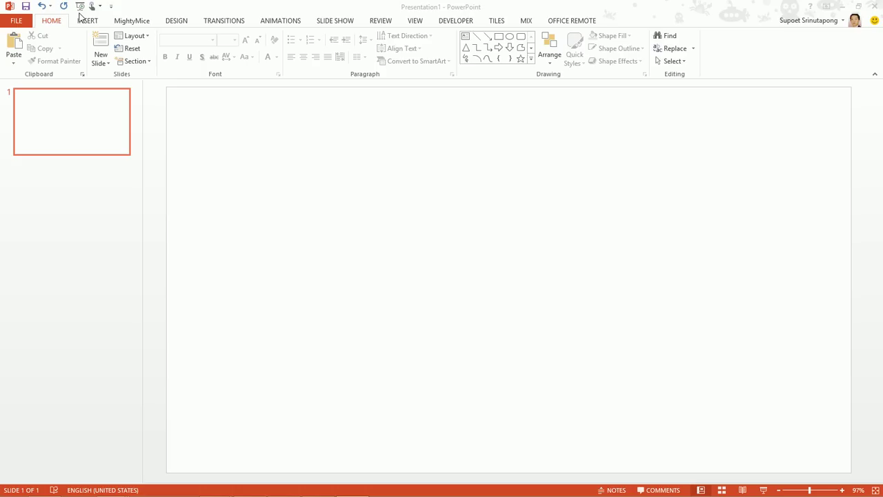
Step: Add a text box containing '5', enlarge it to about 166 pt, and move it up near the slide centre
left_click(463, 36)
left_click(476, 273)
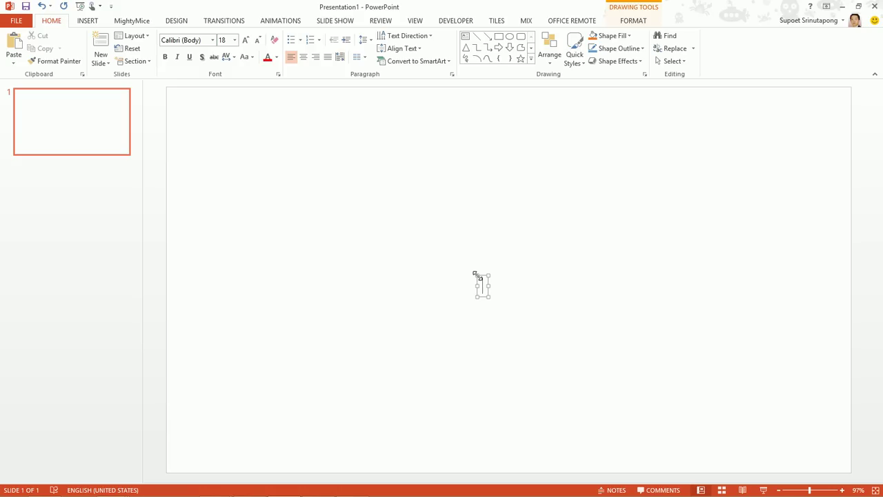
type("5")
key("ctrl+a")
key("ctrl+shift+period")
key("ctrl+shift+period")
key("ctrl+shift+period")
key("ctrl+shift+period")
key("ctrl+shift+period")
key("ctrl+shift+period")
key("ctrl+shift+period")
key("ctrl+shift+period")
key("ctrl+shift+period")
key("ctrl+shift+period")
key("ctrl+shift+period")
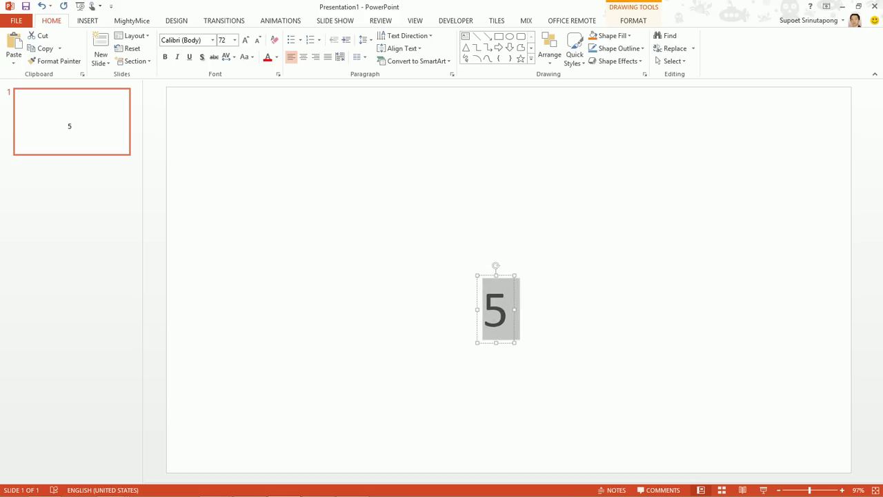
key("ctrl+shift+period")
key("ctrl+shift+period")
key("ctrl+shift+period")
key("ctrl+shift+period")
key("ctrl+shift+period")
key("ctrl+shift+period")
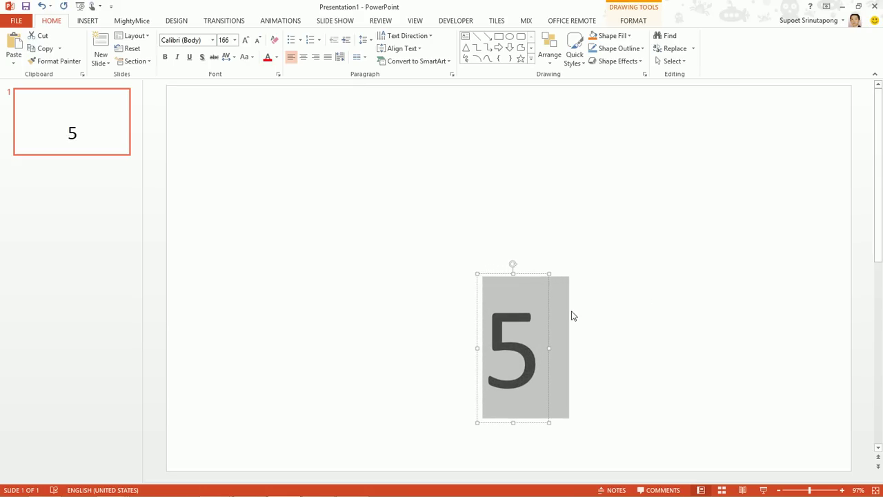
left_click_drag(548, 308, 545, 238)
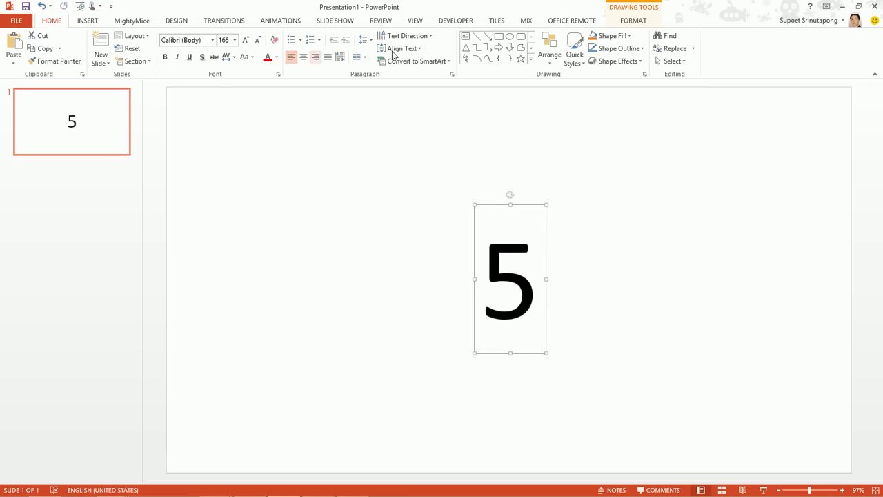
Step: Add a second text box of four 72 pt dots on the 5's baseline, right beside it
left_click(465, 35)
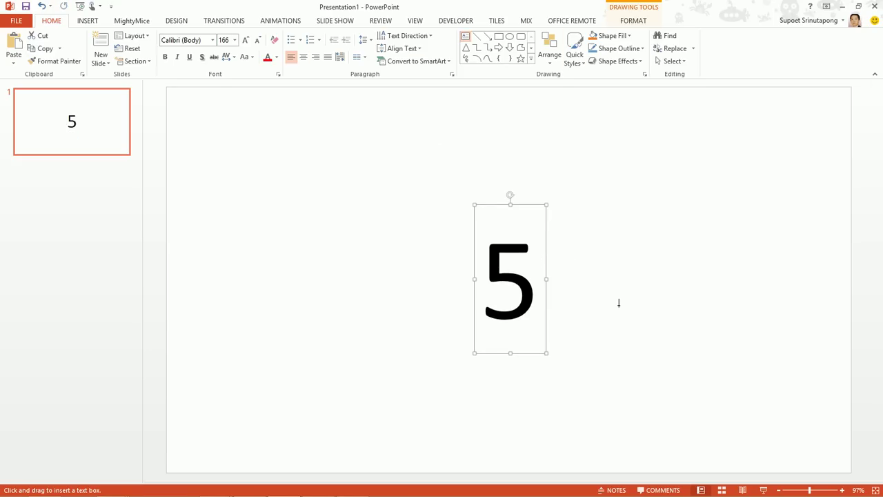
left_click(557, 293)
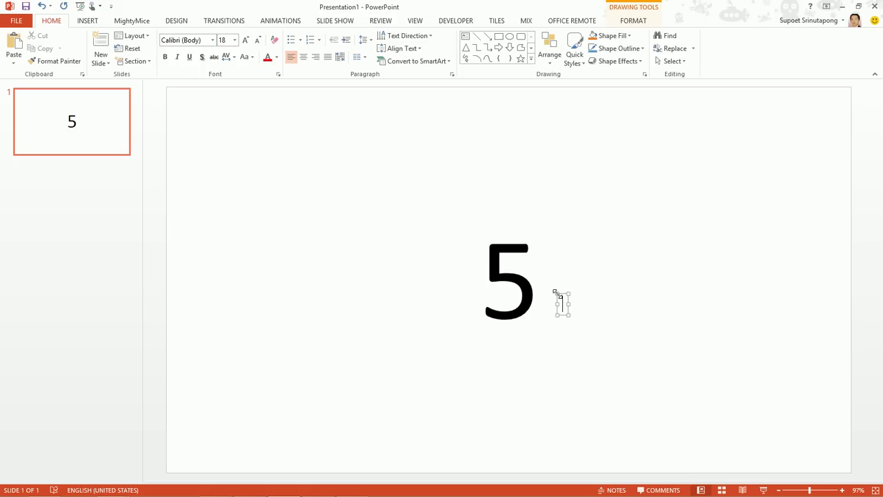
type("...")
key("ctrl+a")
key("ctrl+bracketright")
key("ctrl+bracketright")
key("ctrl+bracketright")
key("ctrl+bracketright")
key("ctrl+bracketright")
key("ctrl+bracketright")
key("ctrl+bracketright")
key("ctrl+bracketright")
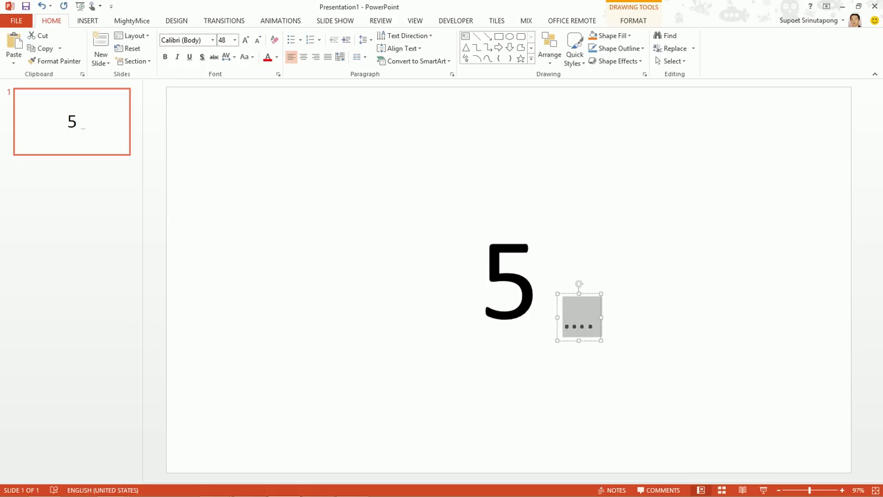
key("ctrl+bracketright")
key("ctrl+bracketright")
key("ctrl+bracketright")
key("ctrl+bracketright")
left_click_drag(581, 294, 557, 266)
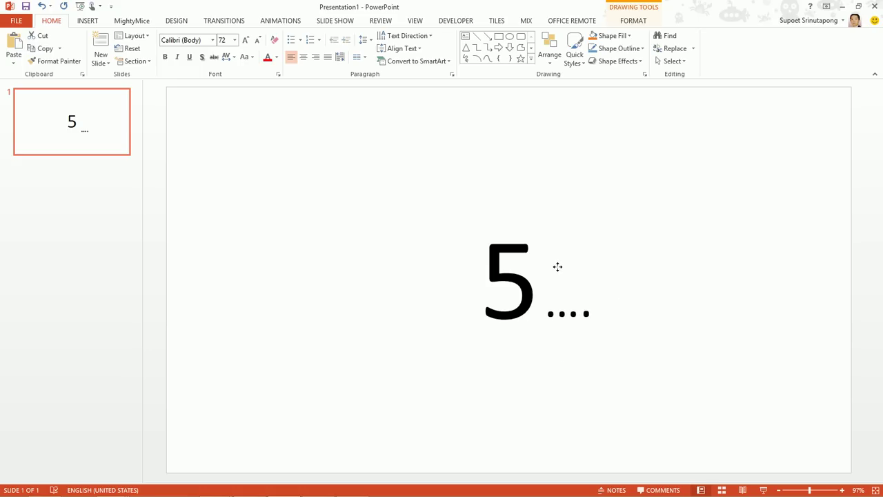
left_click_drag(557, 266, 561, 268)
left_click(552, 209)
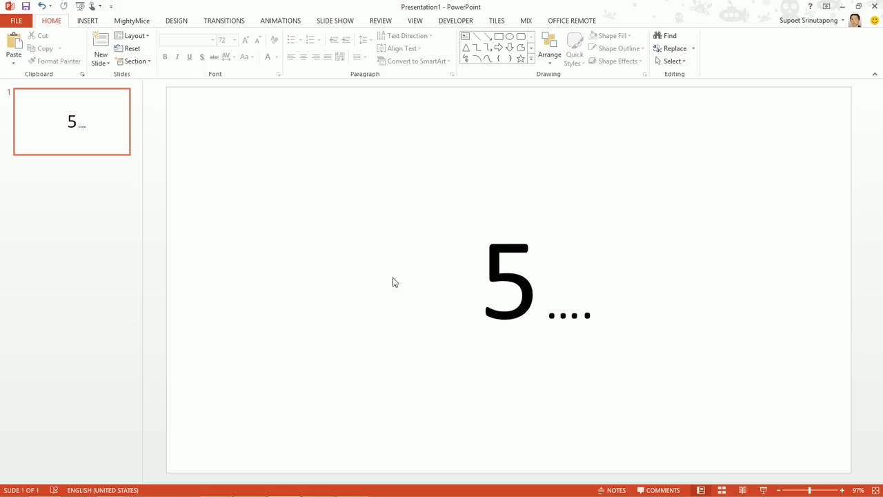
Step: Draw an arc shape from the Shapes gallery and drag it over the 5
left_click(86, 23)
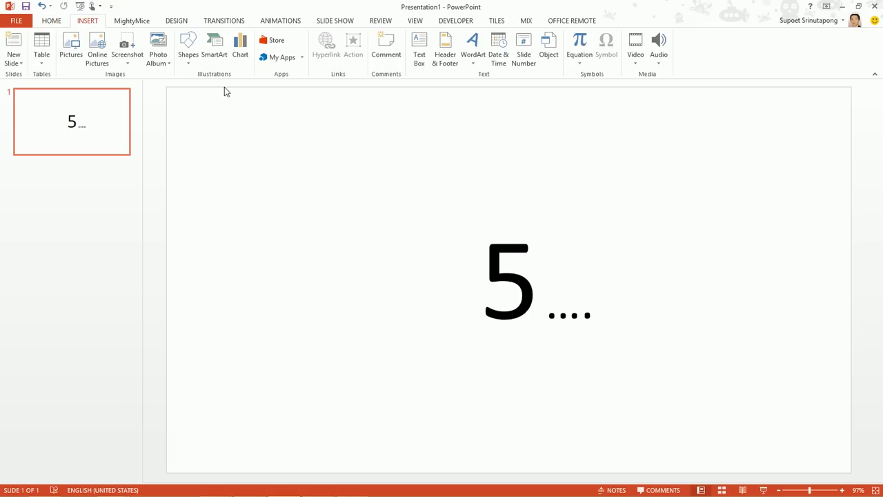
left_click(188, 61)
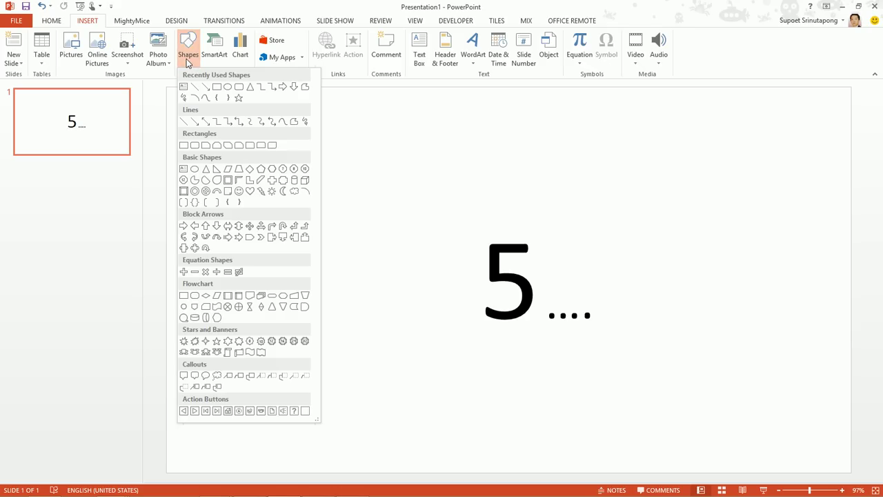
left_click(195, 98)
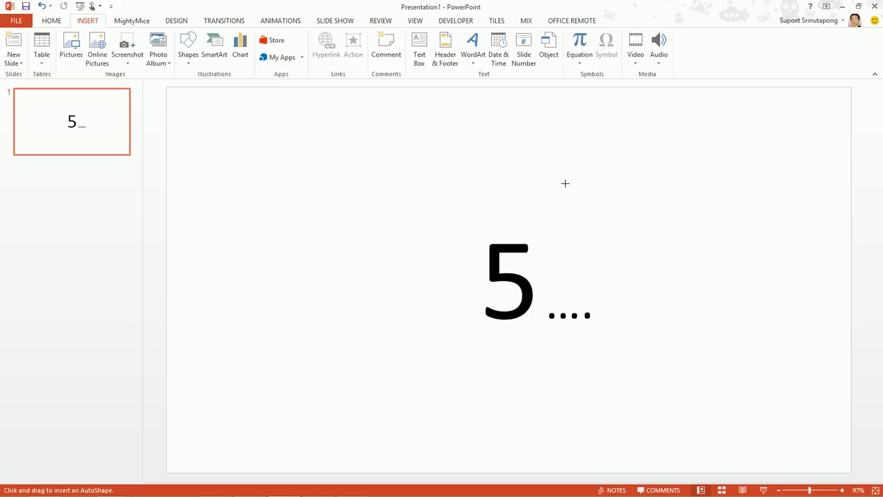
left_click_drag(507, 176, 690, 376)
left_click_drag(690, 377, 735, 444)
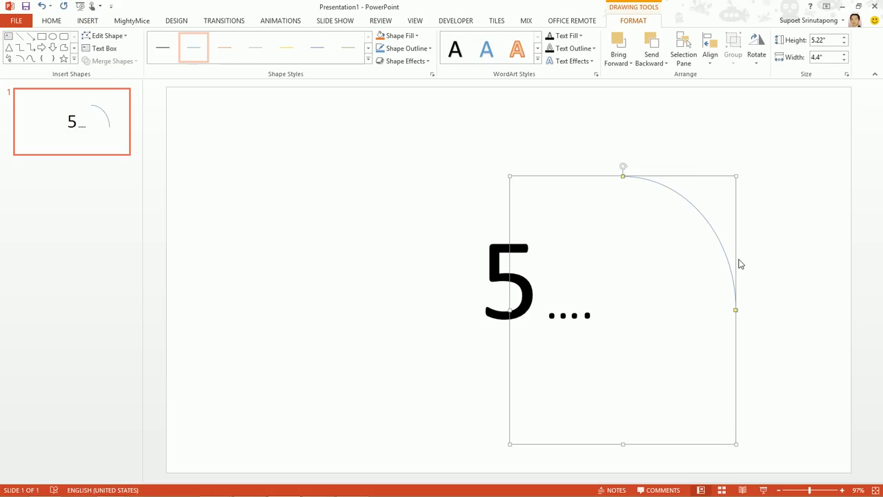
left_click_drag(737, 261, 636, 226)
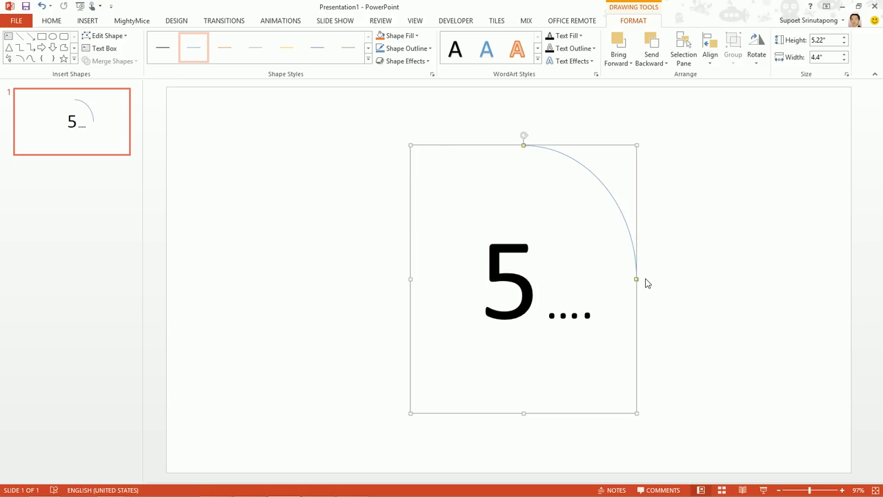
Step: Size the arc to 5.3" wide and 5.3" tall and centre it around the 5
left_click(404, 279)
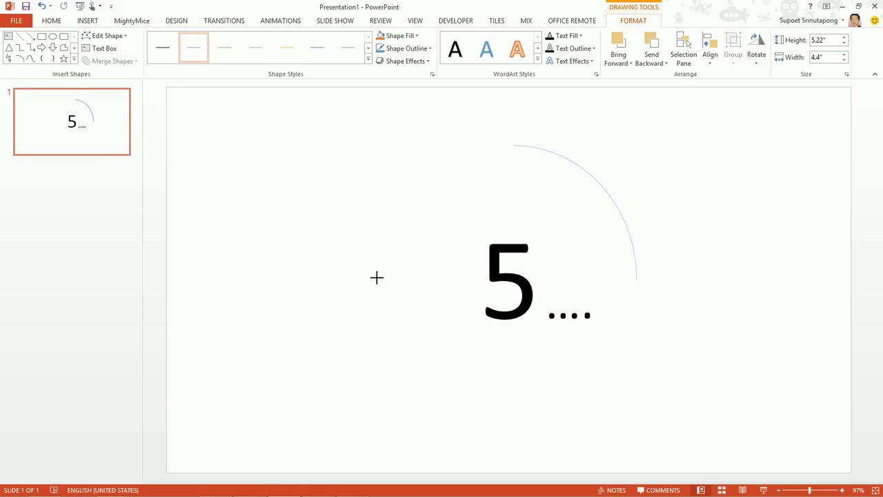
left_click_drag(363, 275, 363, 275)
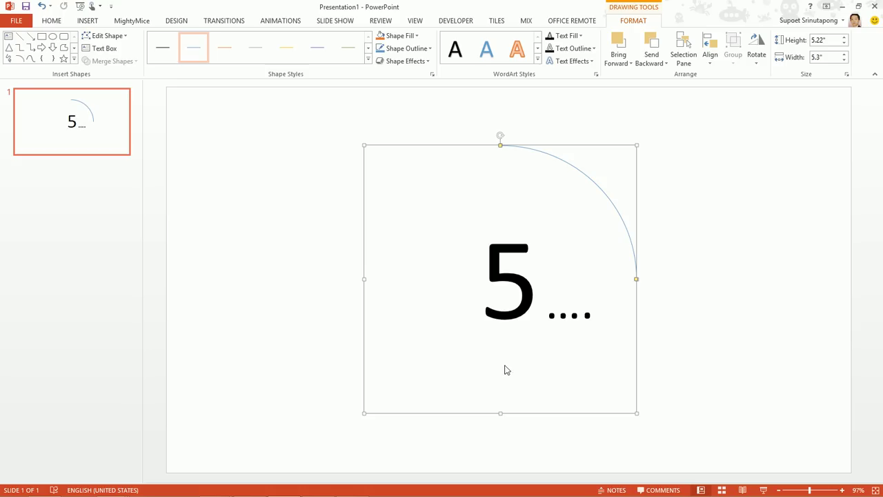
left_click(844, 39)
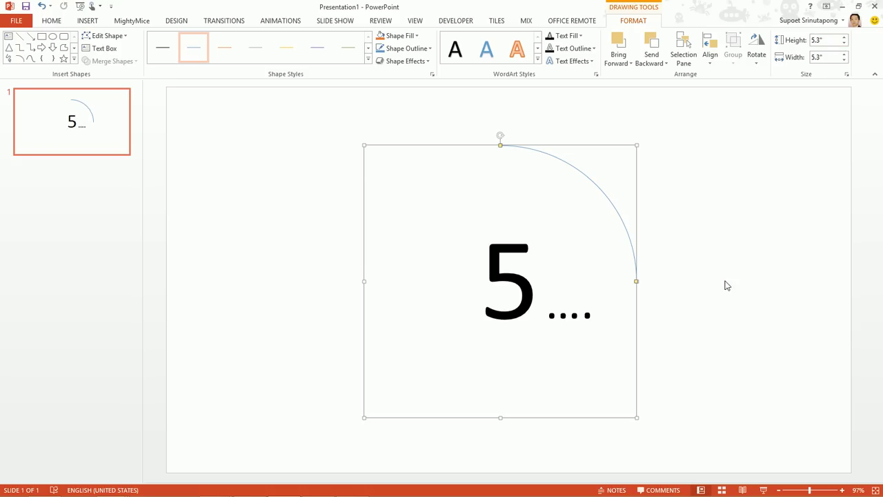
left_click_drag(635, 308, 646, 345)
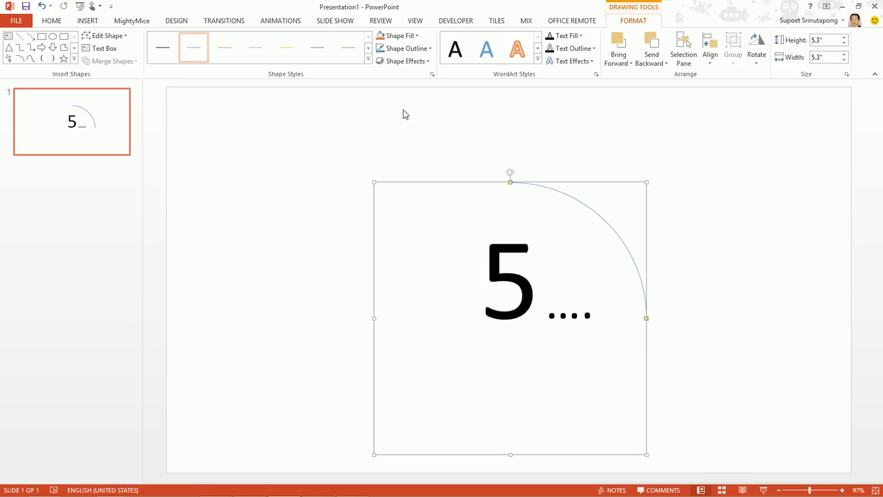
Step: Give the arc a heavy outline weight with a round-dot dash
left_click(425, 53)
mouse_move(413, 186)
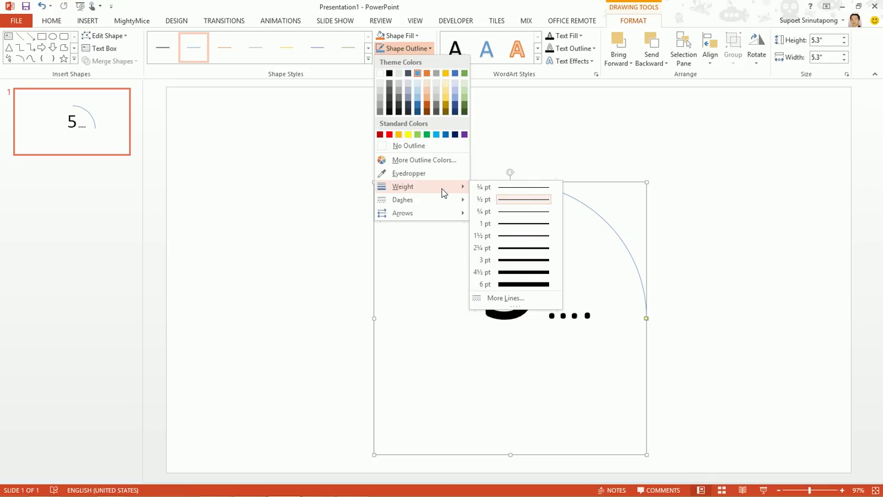
left_click(535, 284)
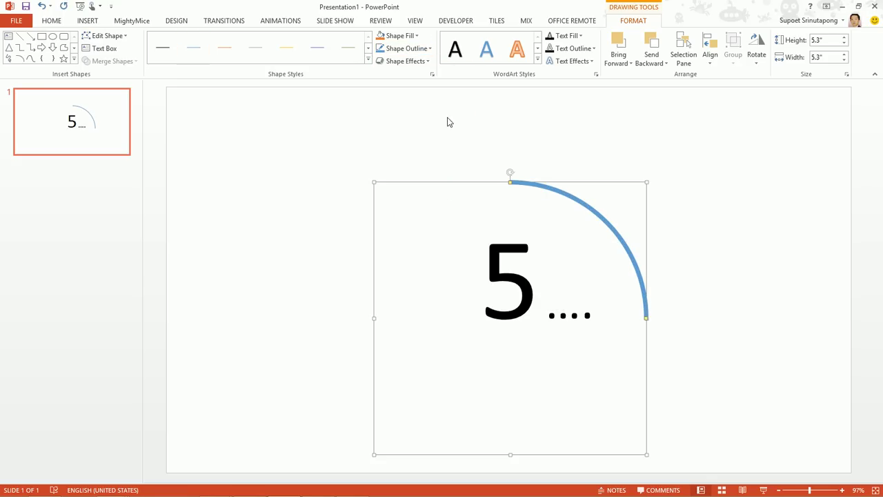
left_click(426, 49)
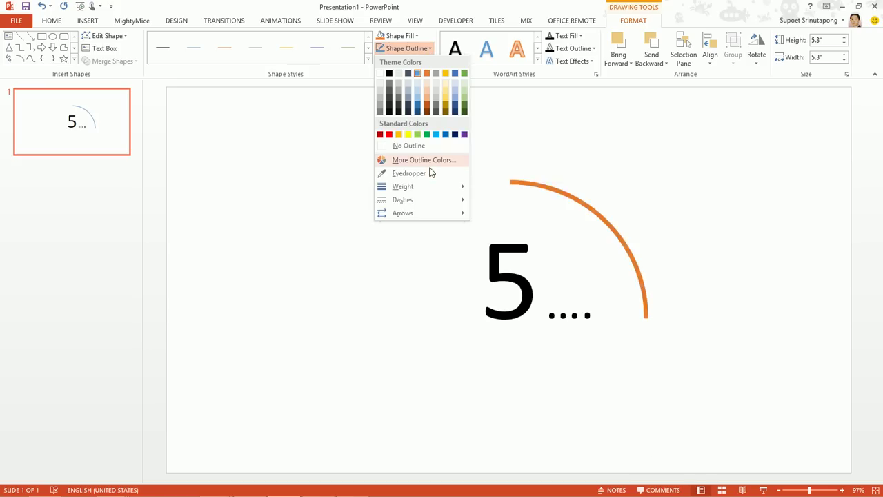
mouse_move(403, 199)
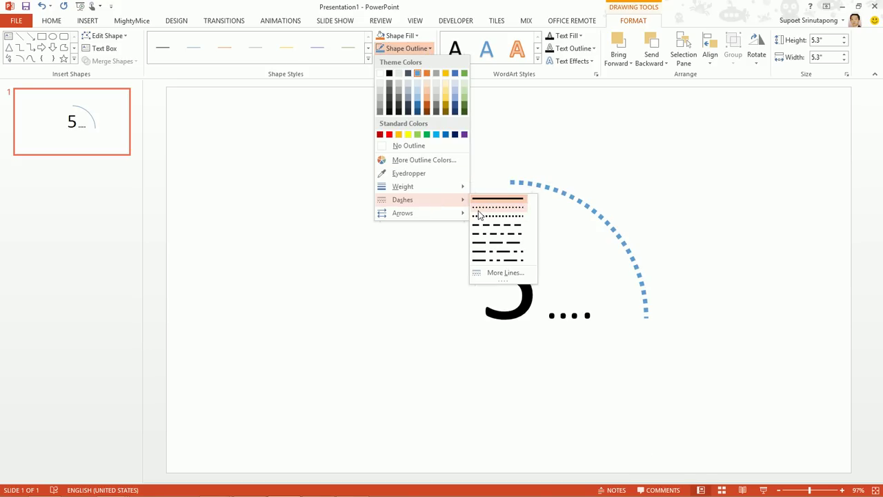
left_click(479, 214)
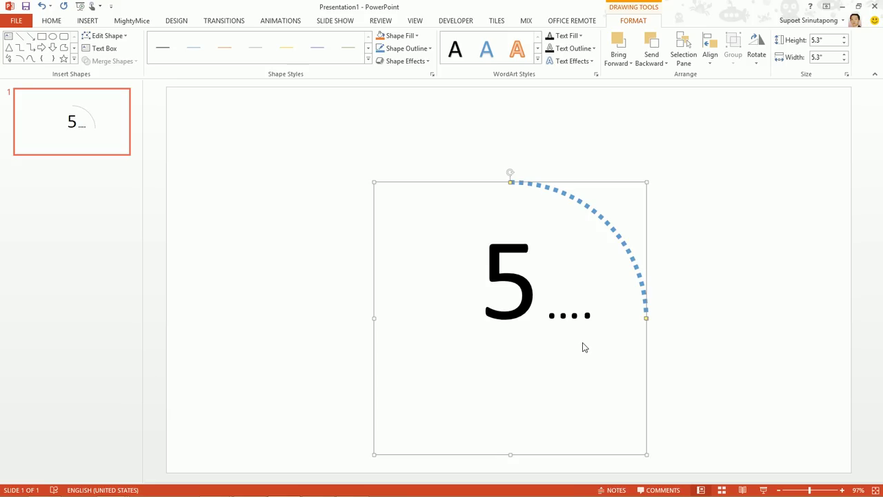
Step: Set the arc to No Fill and colour its dotted outline black
left_click(416, 36)
left_click(392, 55)
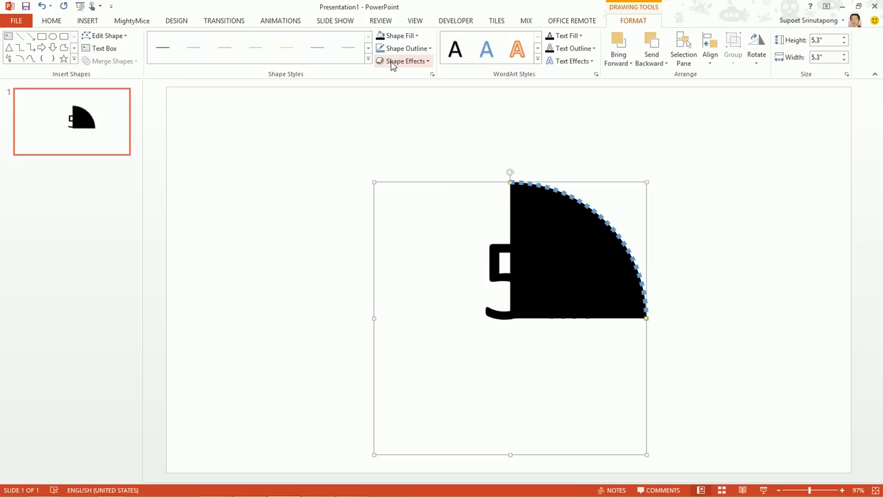
left_click(414, 36)
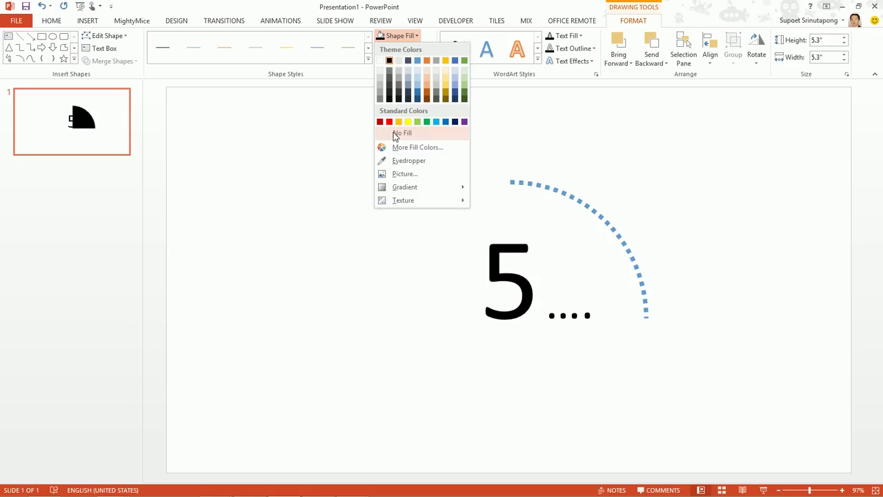
left_click(394, 133)
left_click(423, 51)
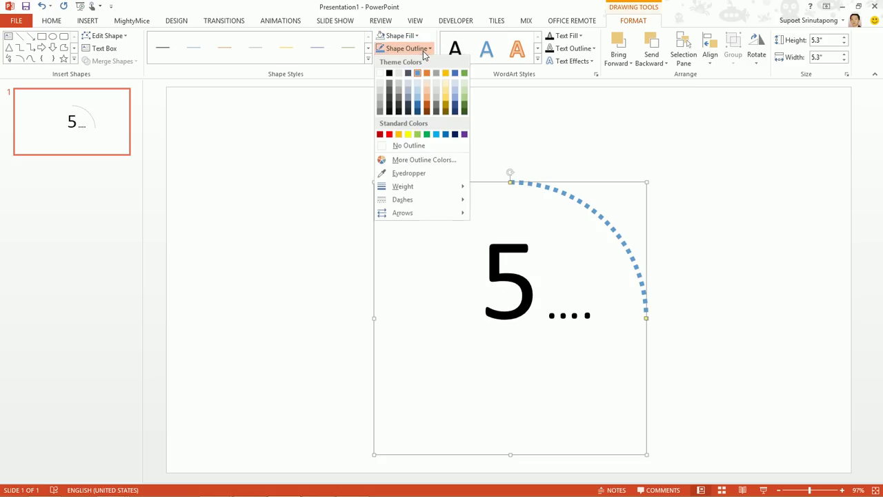
left_click(389, 73)
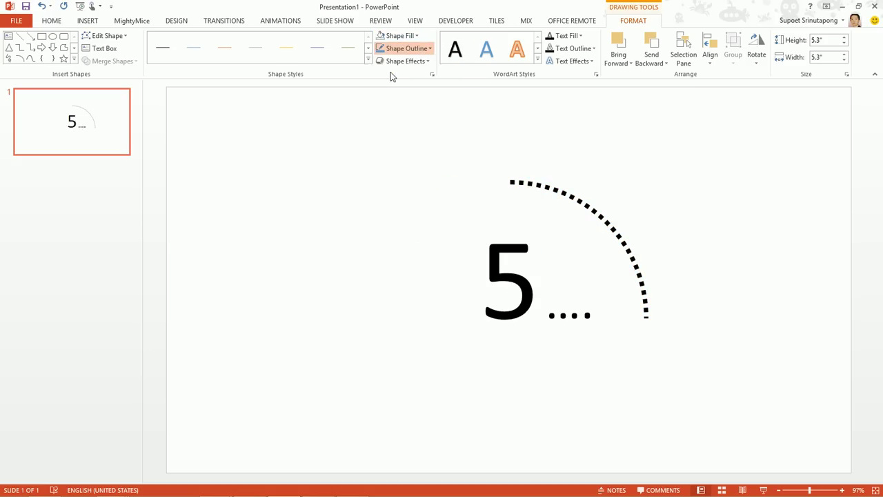
left_click(545, 125)
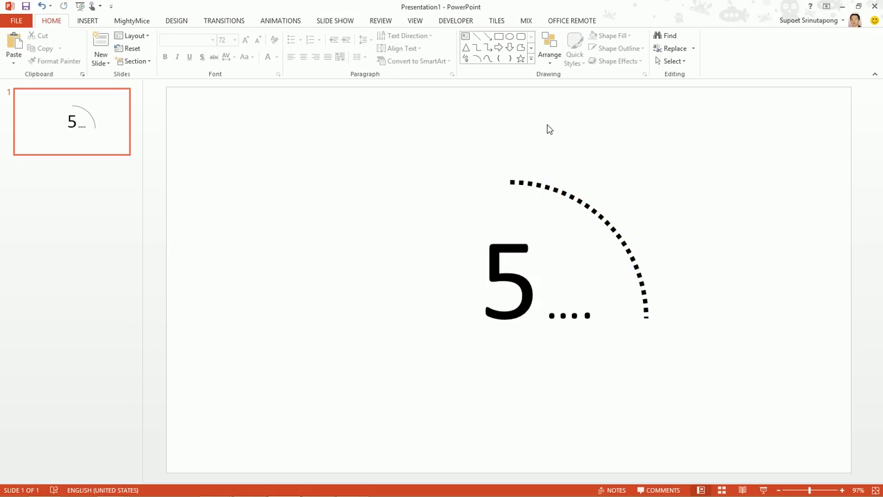
left_click(577, 197)
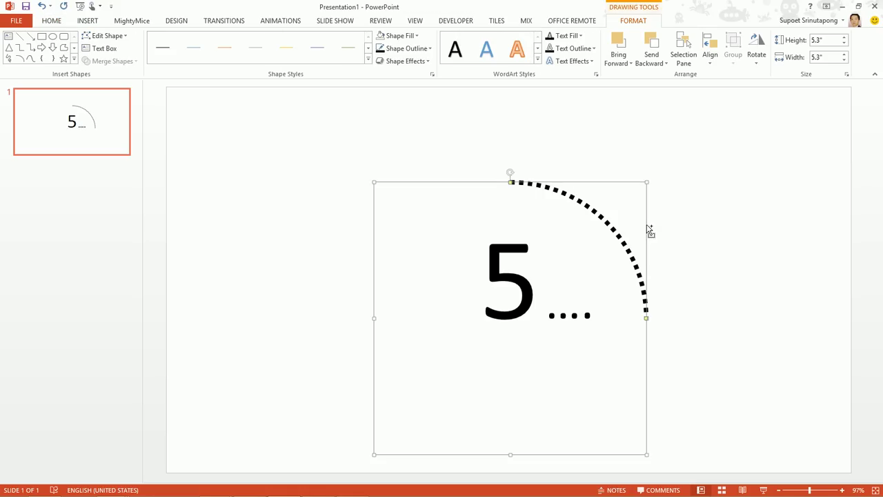
Step: Copy and rotate the arc, joining the copy to the original to form the circle's top half
left_click_drag(648, 230, 463, 229)
left_click(463, 229)
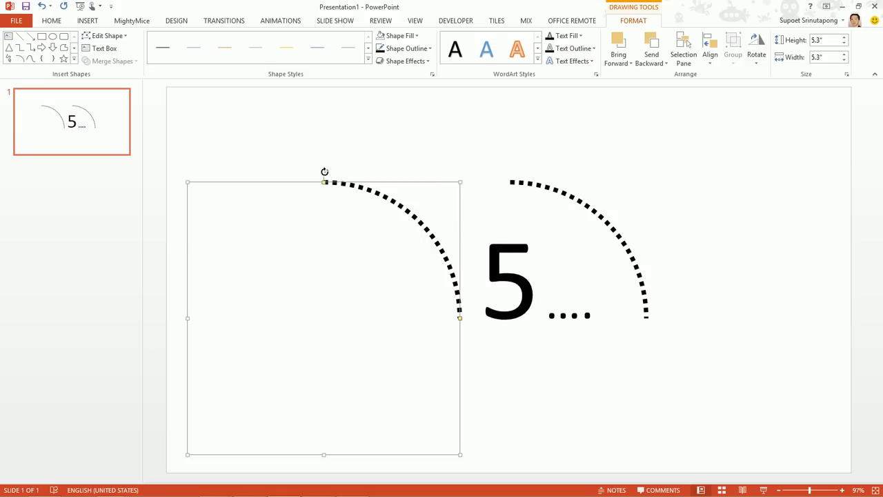
left_click_drag(324, 172, 334, 298)
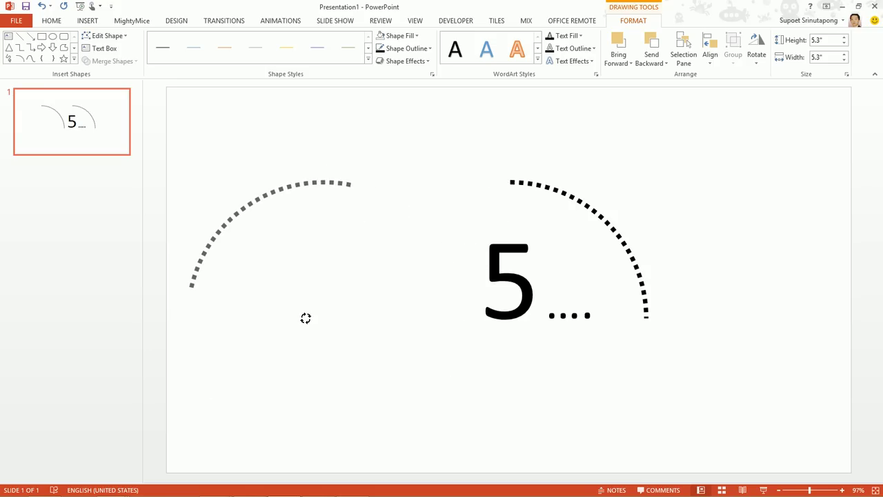
left_click_drag(334, 297, 306, 324)
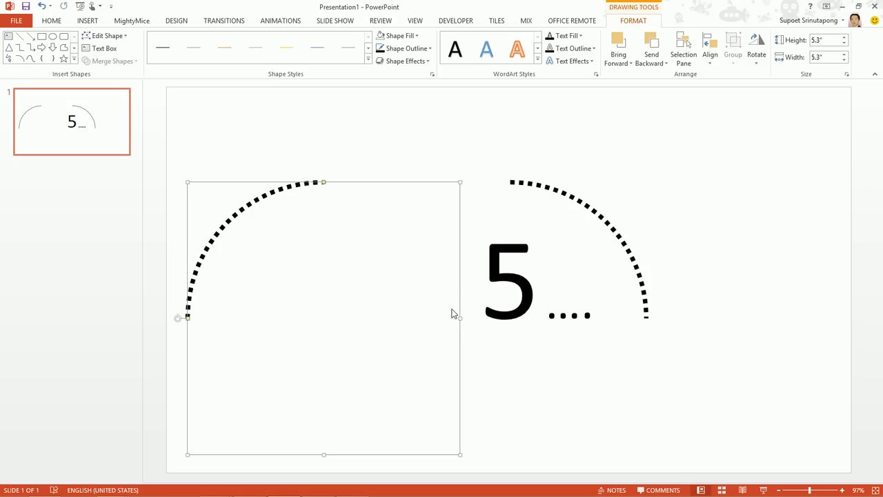
mouse_move(460, 299)
left_mouse_down()
mouse_move(580, 292)
mouse_move(647, 299)
left_mouse_up()
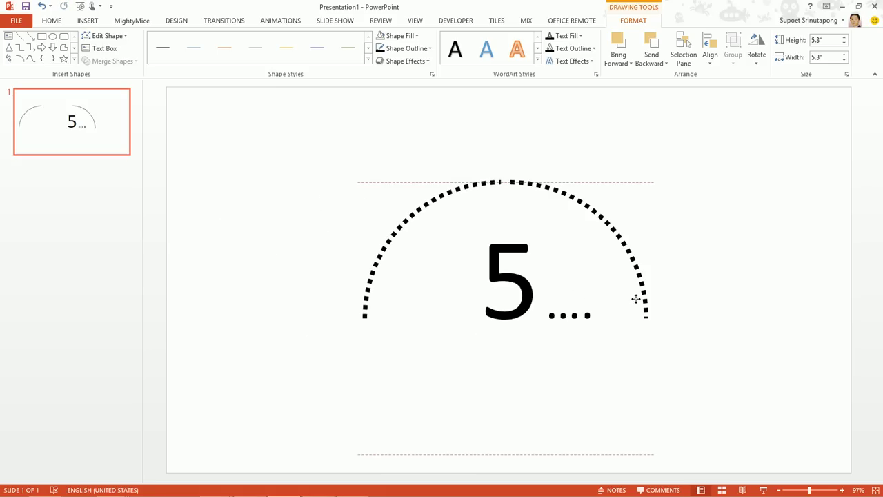
left_click_drag(646, 299, 647, 301)
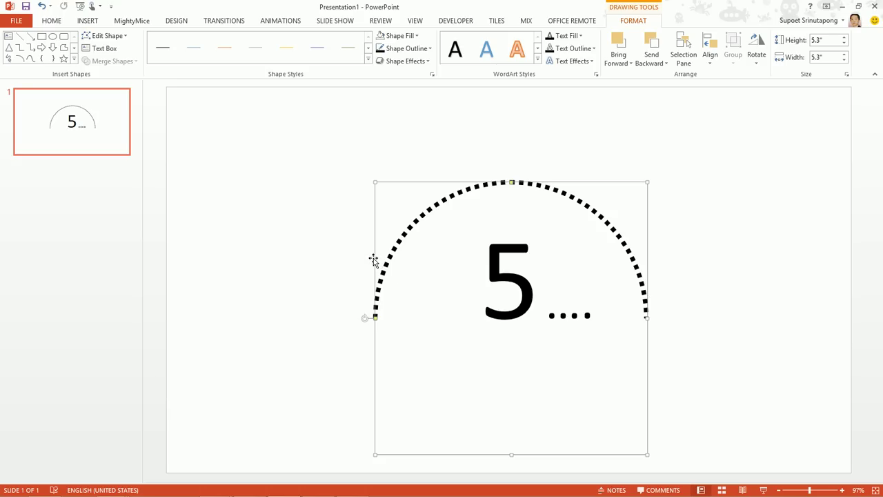
Step: Copy and rotate another arc into the lower-left quarter of the circle
left_click_drag(376, 263, 247, 260)
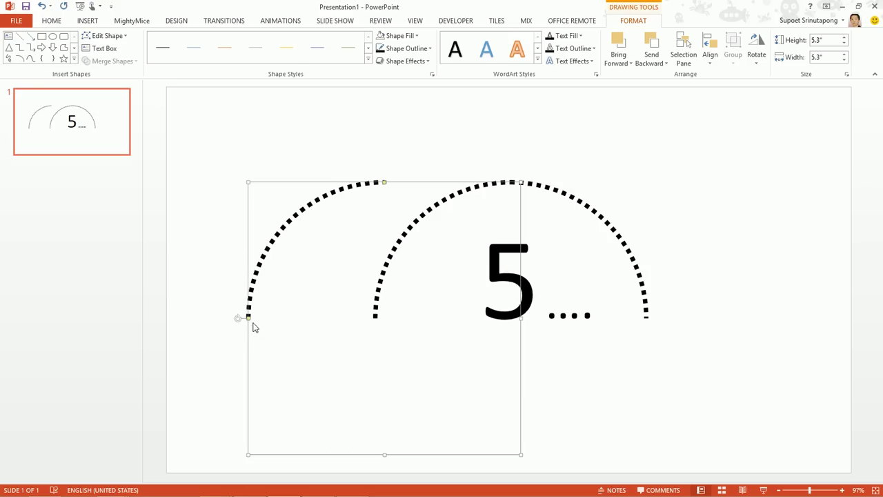
left_click_drag(237, 319, 390, 411)
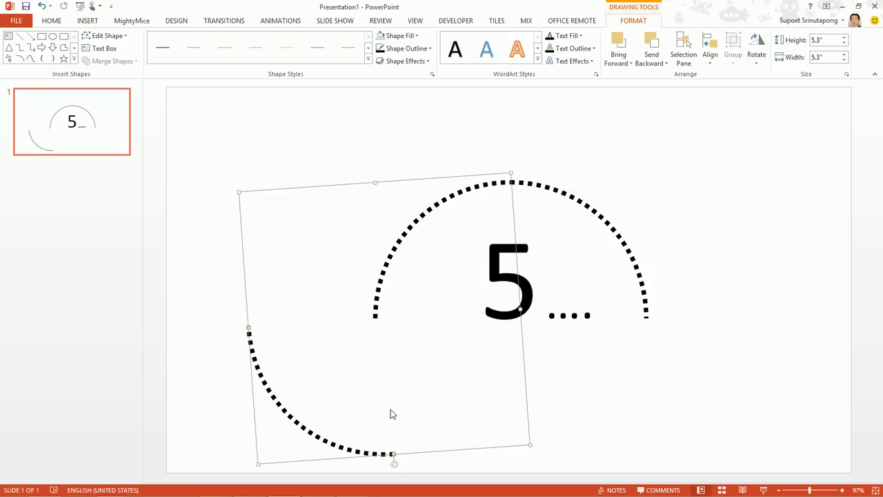
left_click_drag(394, 462, 383, 460)
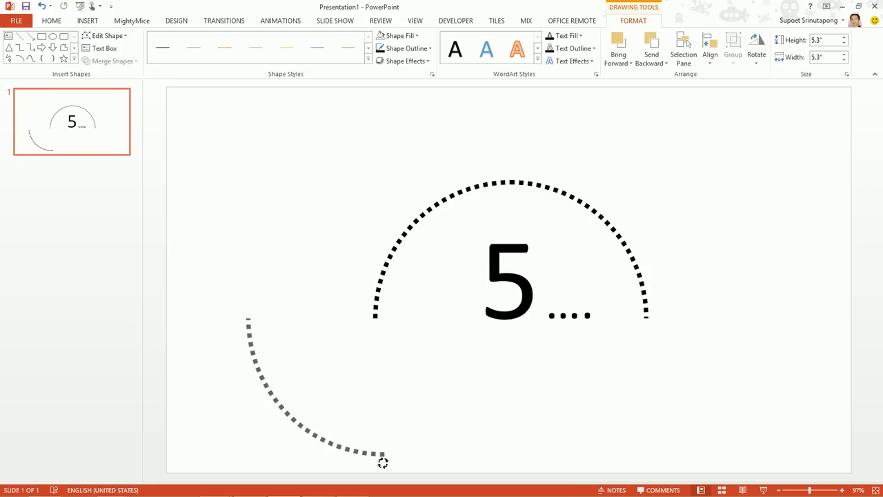
left_click_drag(526, 394, 647, 388)
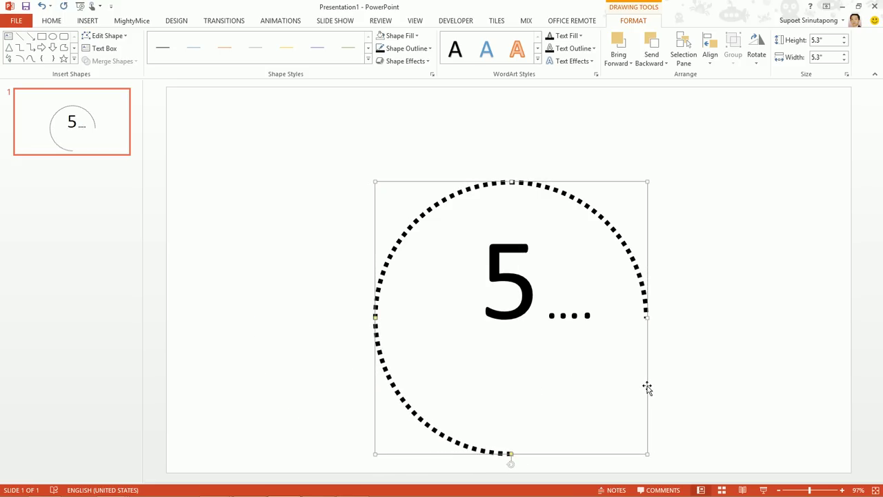
left_click(694, 365)
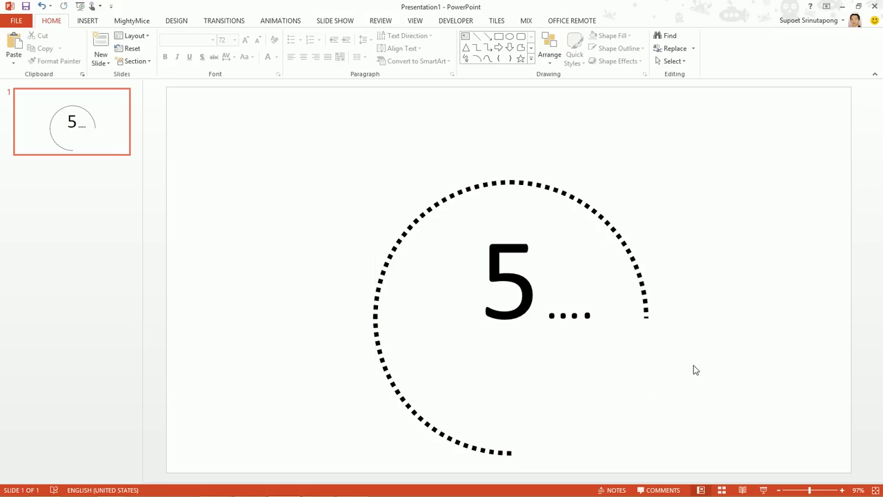
Step: Add a final rotated arc copy in the lower-right quarter to close the dotted circle
left_click(453, 443)
mouse_move(453, 443)
left_mouse_down()
mouse_move(687, 426)
mouse_move(783, 268)
left_mouse_up()
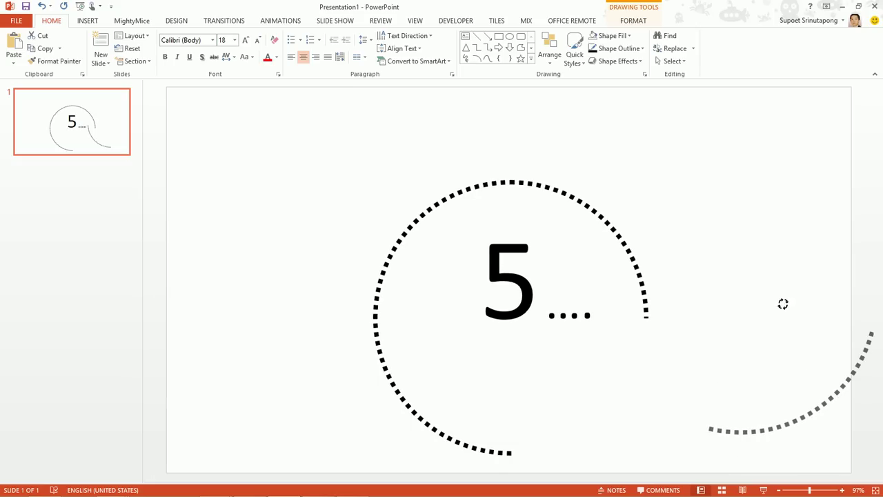
left_click_drag(783, 269, 782, 293)
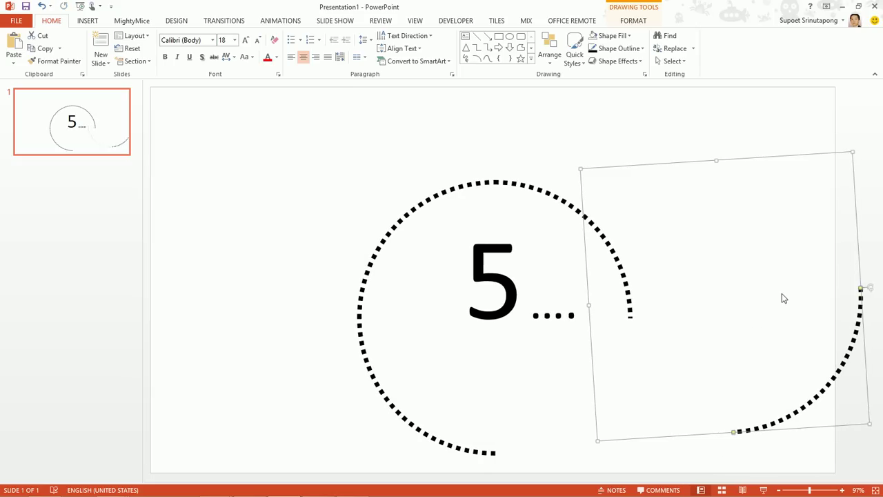
mouse_move(870, 287)
left_mouse_down()
mouse_move(875, 307)
mouse_move(872, 295)
left_mouse_up()
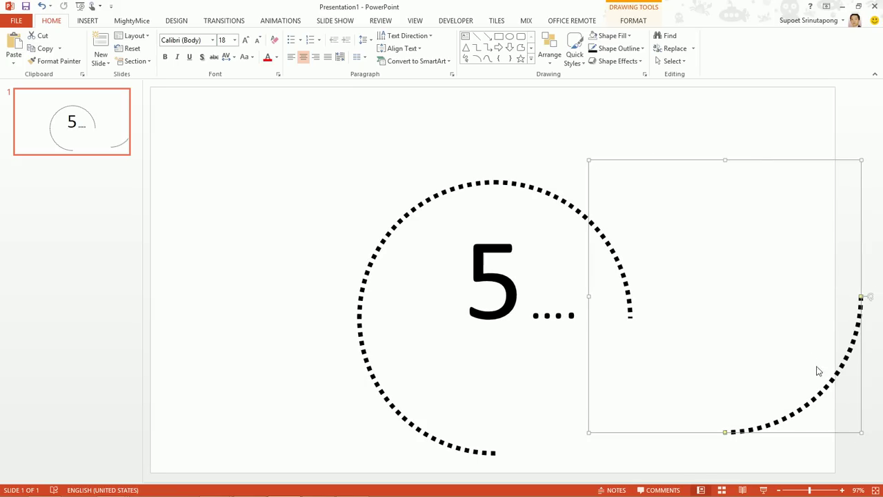
left_click_drag(756, 162, 526, 179)
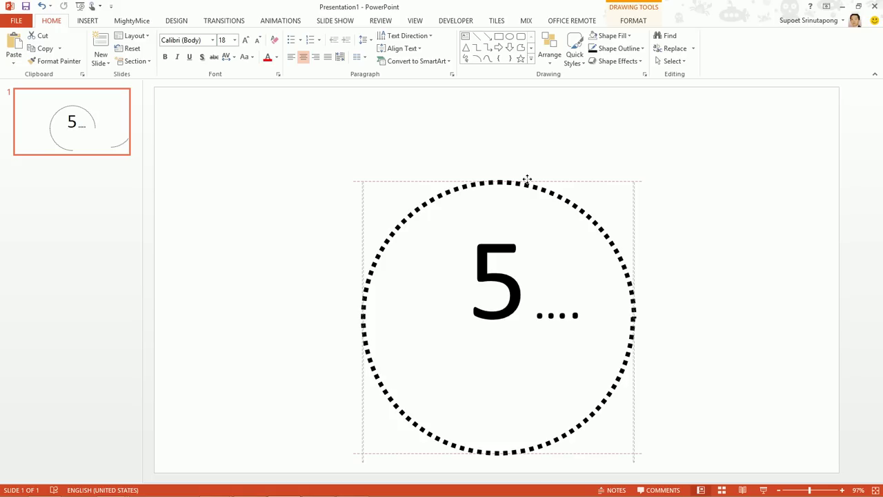
left_click_drag(527, 180, 527, 181)
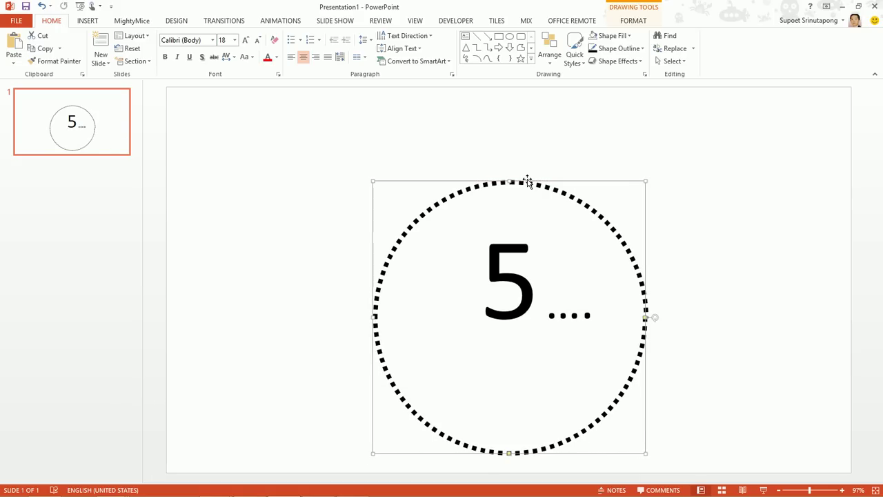
Step: Drag the 5 text box down until it sits centred inside the dotted circle
left_click(704, 238)
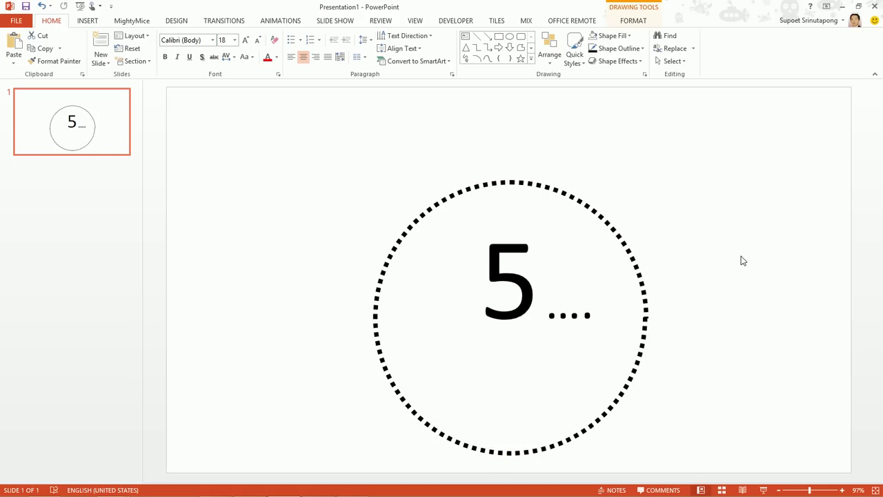
left_click(638, 357)
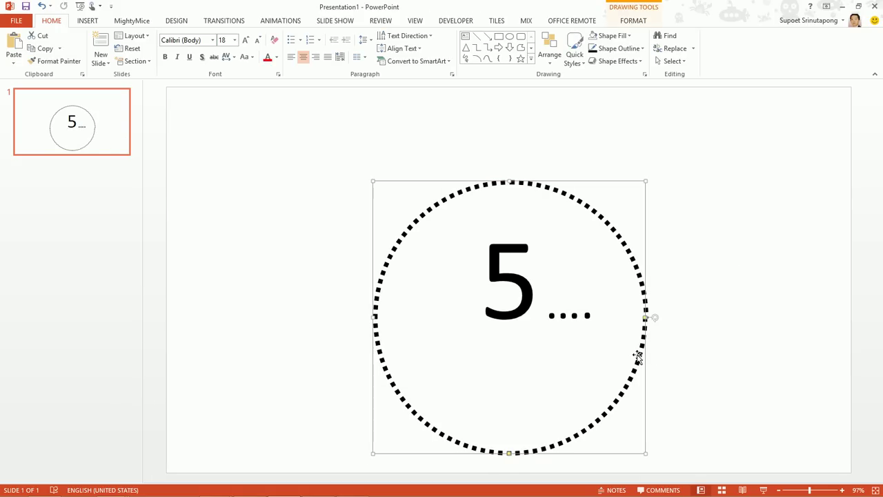
left_click(736, 359)
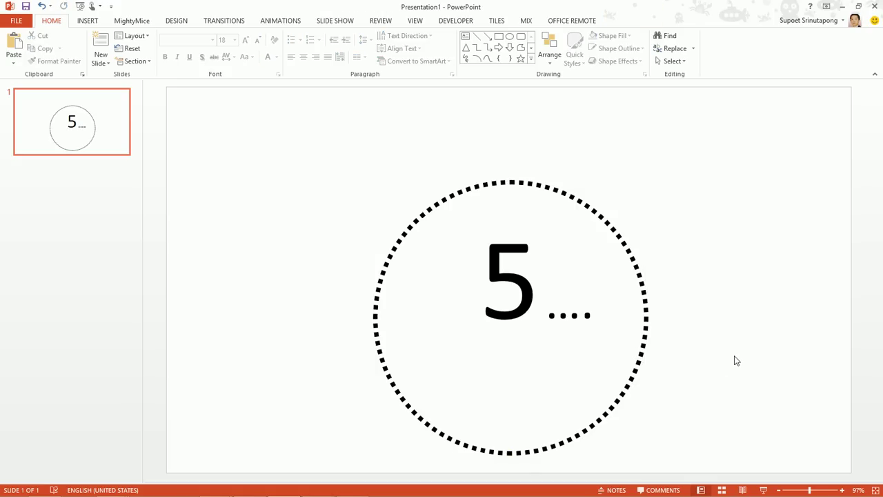
left_click(516, 290)
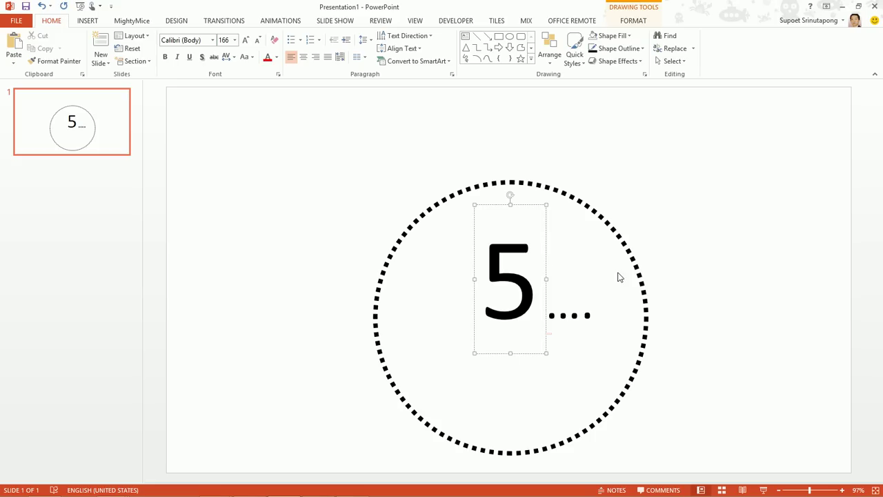
left_click(545, 241)
left_click_drag(544, 241, 545, 263)
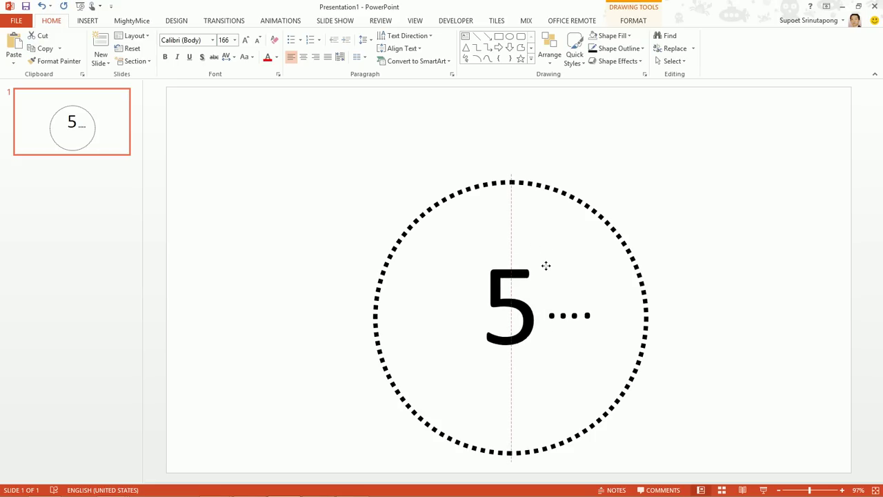
left_click_drag(545, 265, 546, 281)
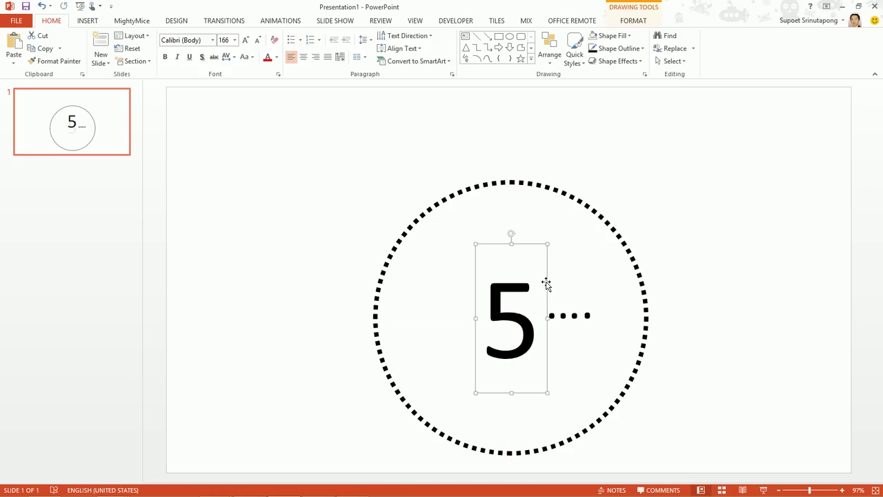
key("super+c")
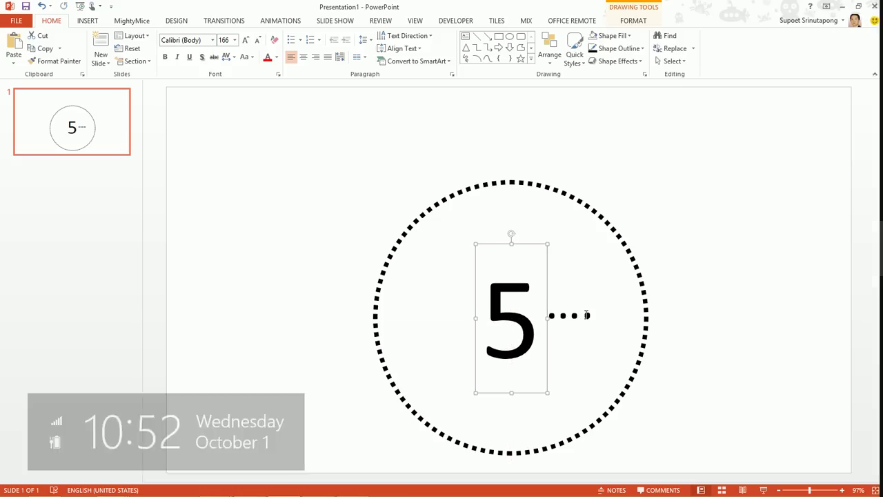
Step: Move the dots down beside the 5 and add four more periods reaching the circle's edge
left_click(587, 313)
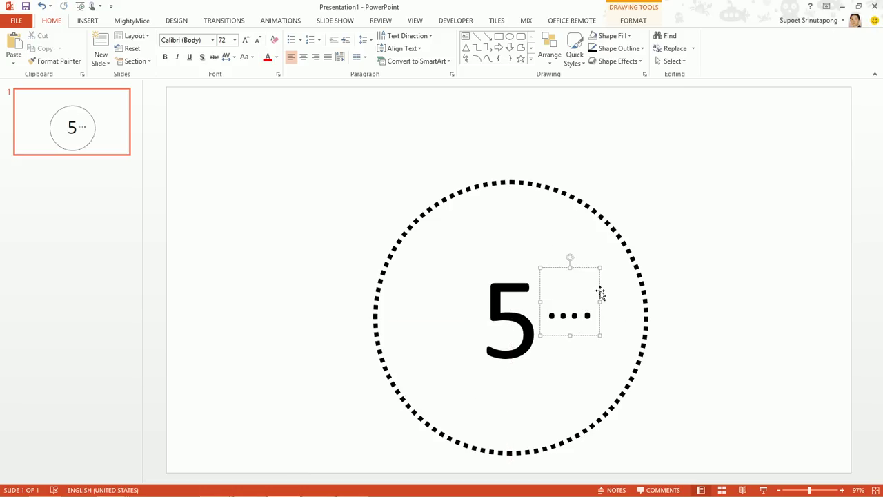
mouse_move(602, 293)
left_mouse_down()
mouse_move(609, 308)
mouse_move(597, 308)
left_mouse_up()
left_click(588, 328)
type("....")
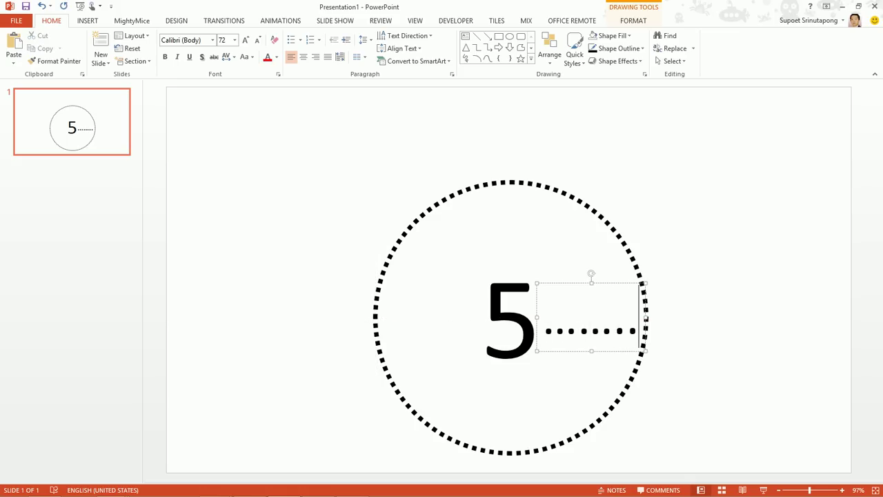
left_click(694, 331)
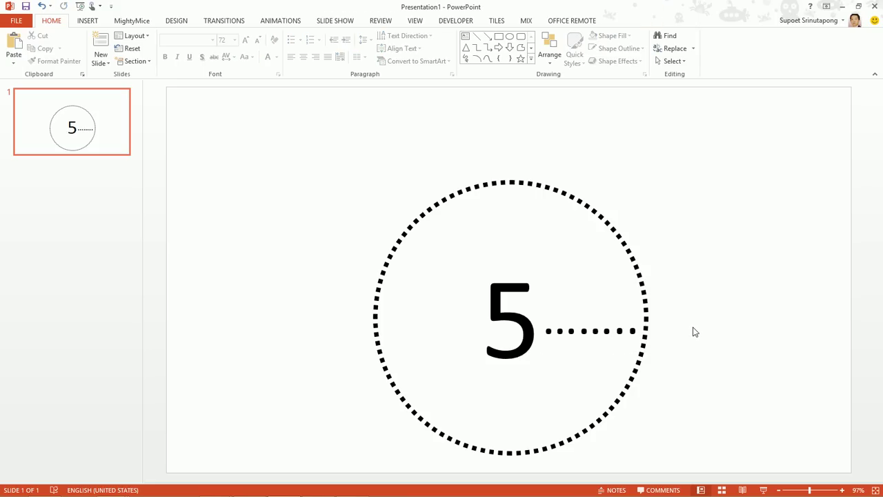
Step: Replace the 5 with the Thai word 'เผย' and shift it to the left
left_click(525, 289)
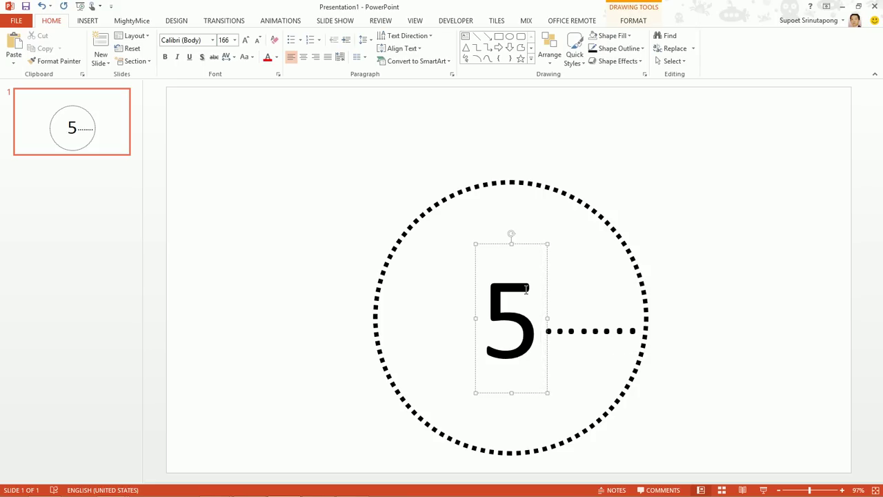
key("BackSpace")
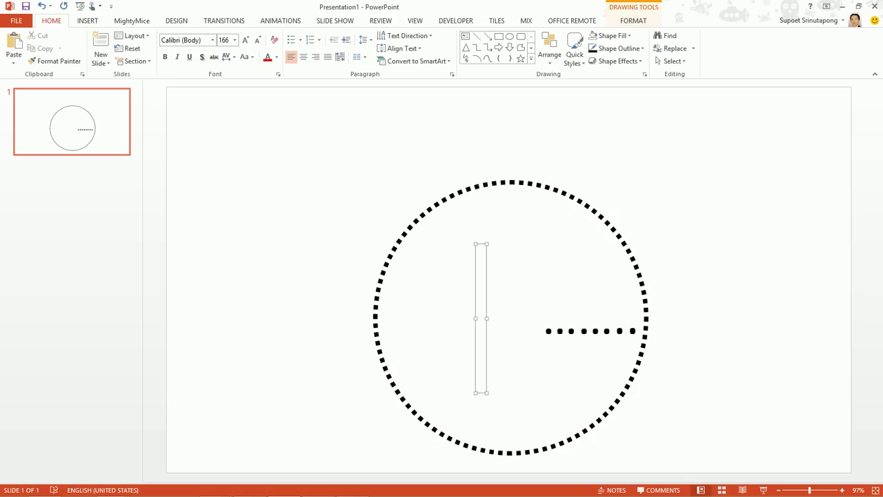
key("grave")
type("๖พ")
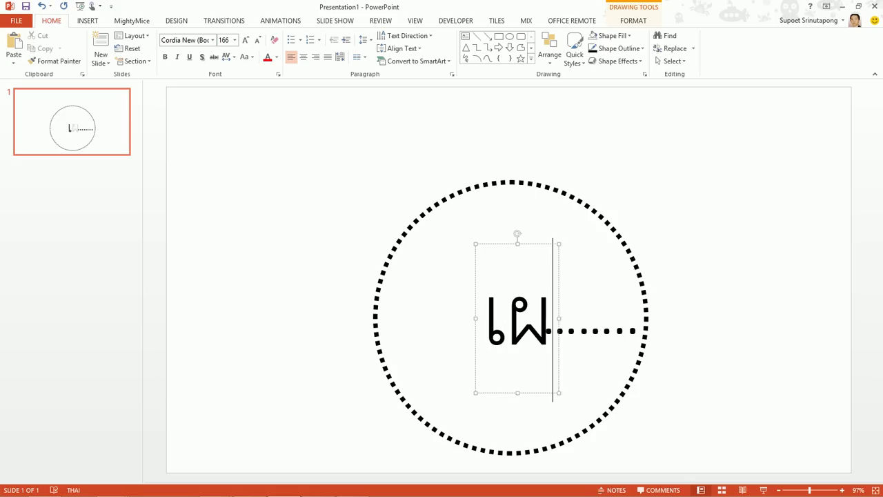
type("ย")
left_click_drag(510, 244, 460, 234)
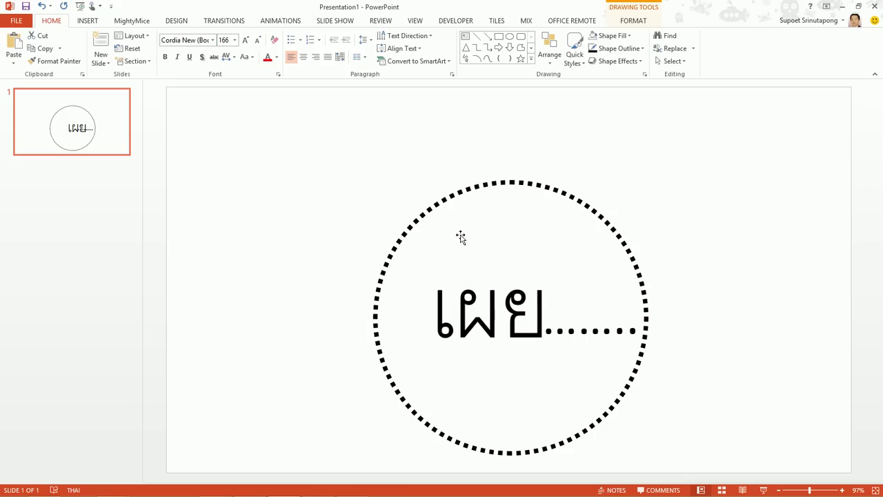
left_click_drag(460, 237, 460, 237)
Step: Shorten the dots, move them right, and place 'เผย' directly before them
left_click(575, 328)
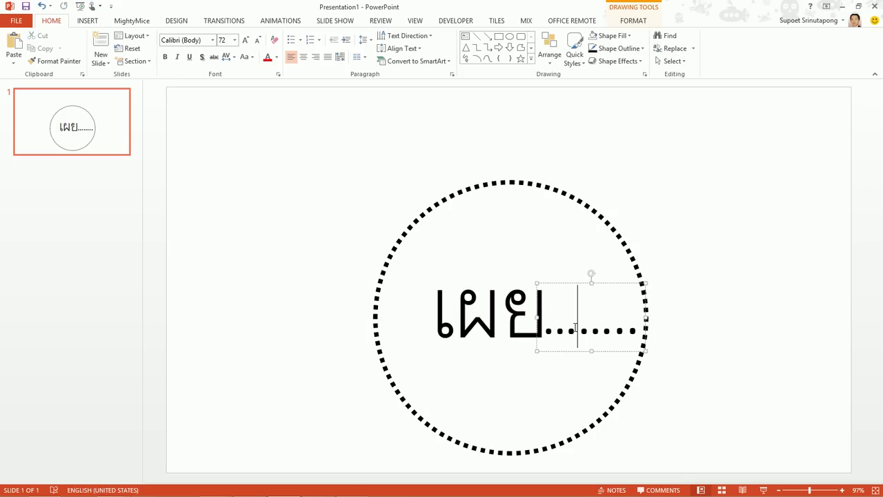
key("BackSpace")
key("BackSpace")
key("BackSpace")
left_click_drag(589, 287, 616, 284)
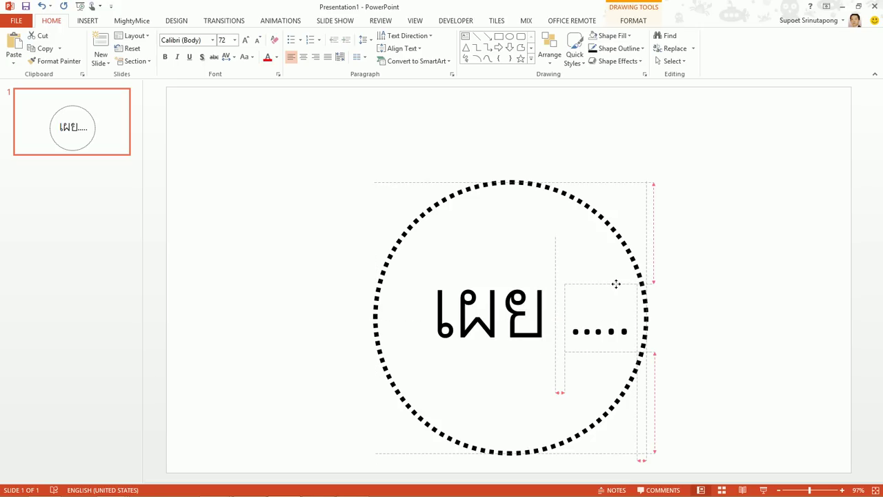
left_click_drag(554, 280, 577, 278)
left_click(731, 299)
key("alt+shift")
key("super+c")
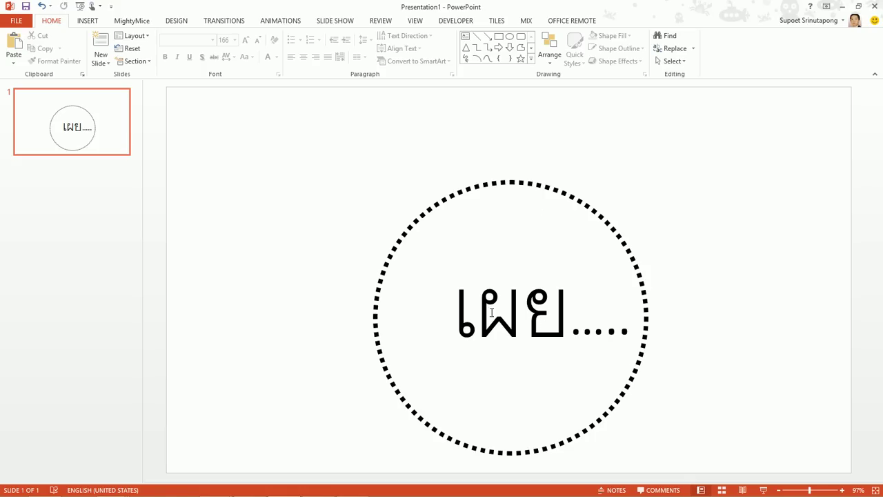
Step: Select the เผย text box and open More Entrance Effects from the Animations gallery
left_click(460, 307)
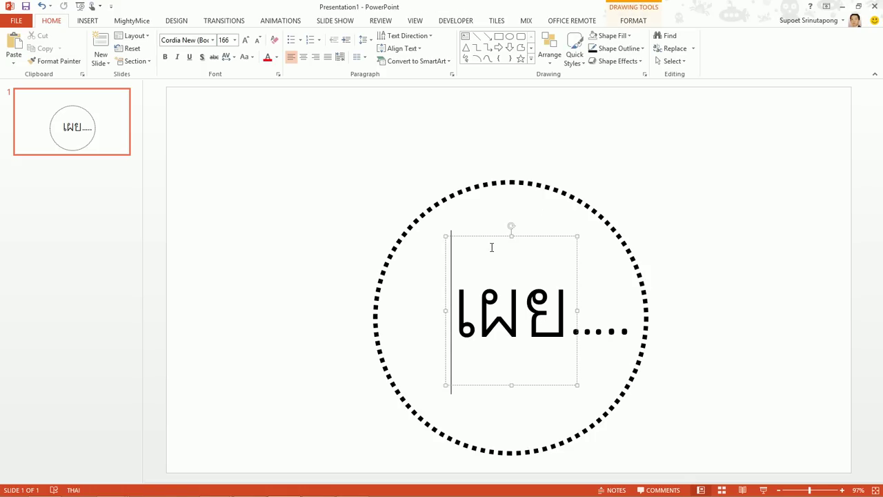
left_click(486, 237)
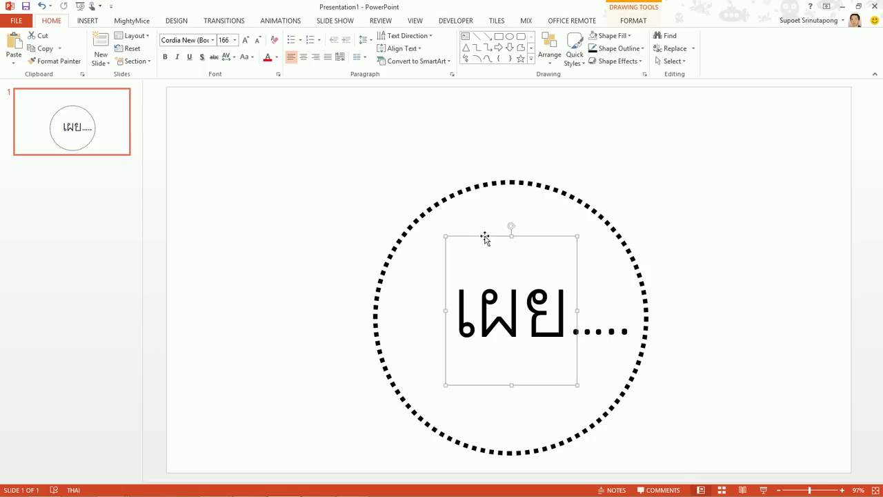
left_click(279, 21)
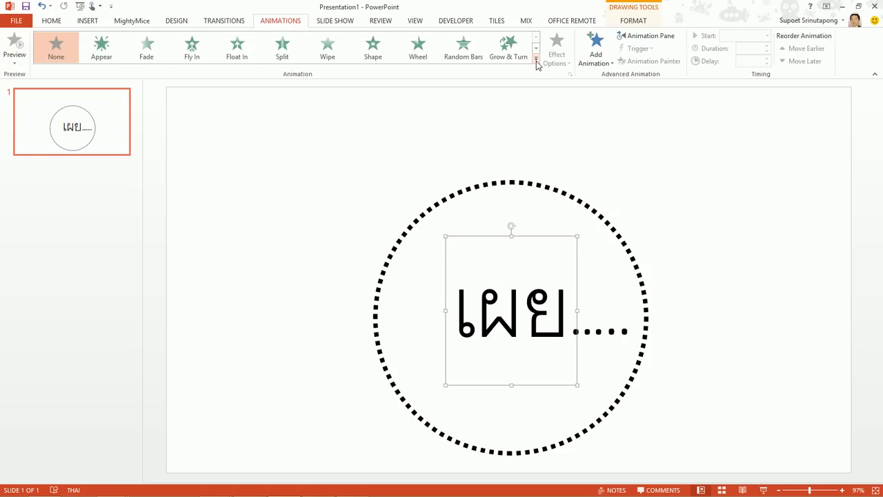
left_click(535, 61)
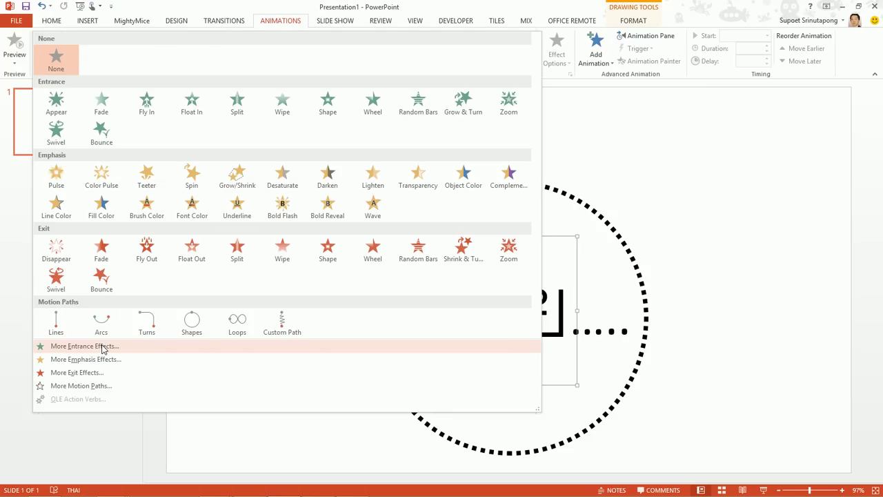
left_click(102, 348)
left_click_drag(449, 133, 743, 143)
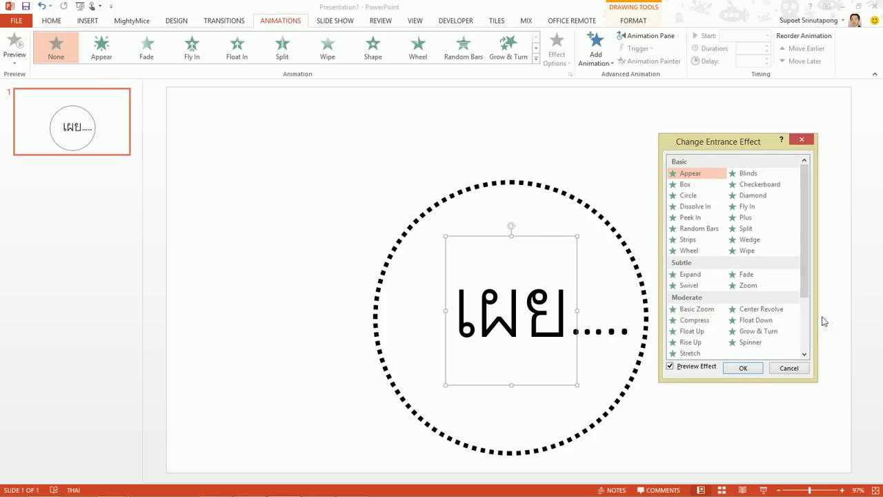
Step: Preview the Basic Swivel, Bounce, Curve Up, Flip, Pinwheel and Whip entrances on เผย
left_click_drag(804, 269, 805, 340)
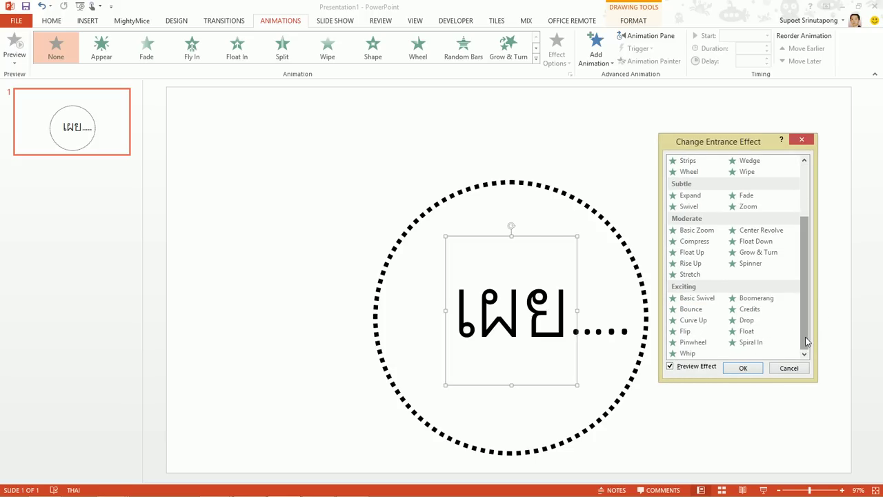
left_click(698, 298)
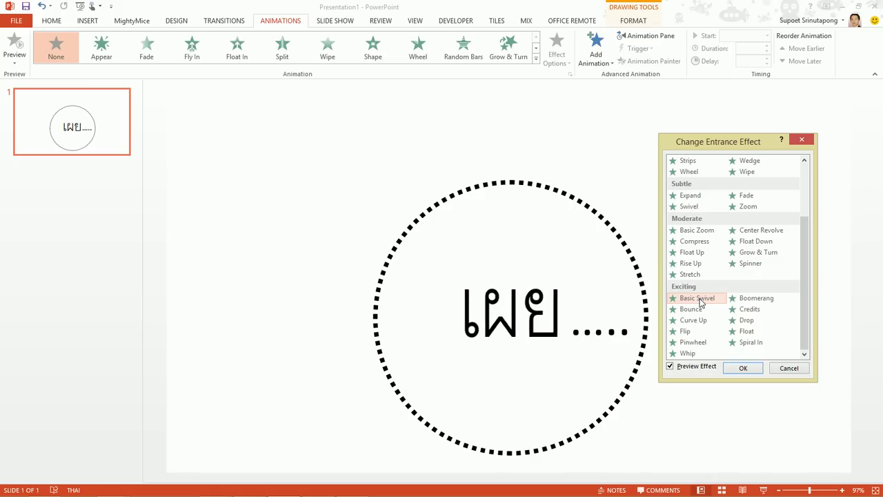
left_click(693, 309)
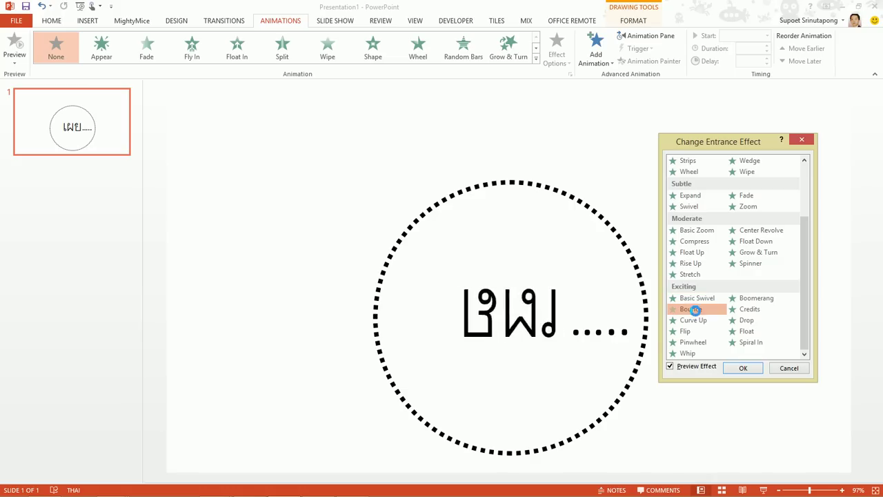
left_click(695, 320)
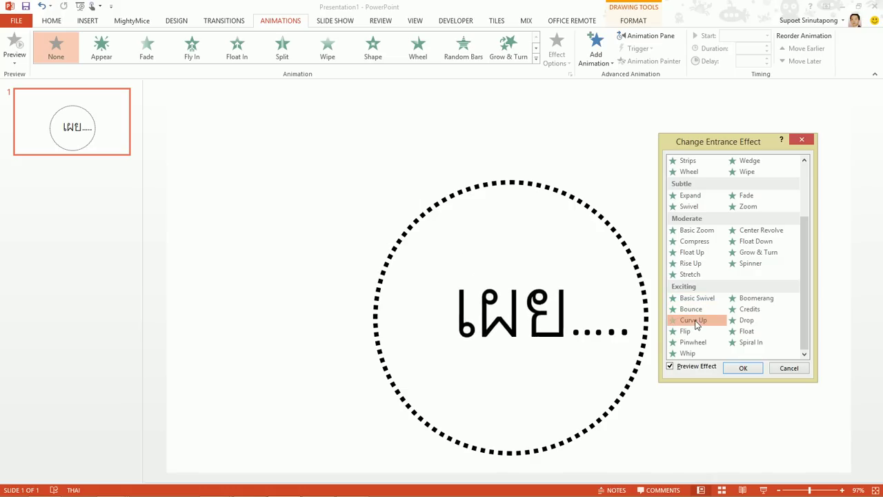
left_click(688, 331)
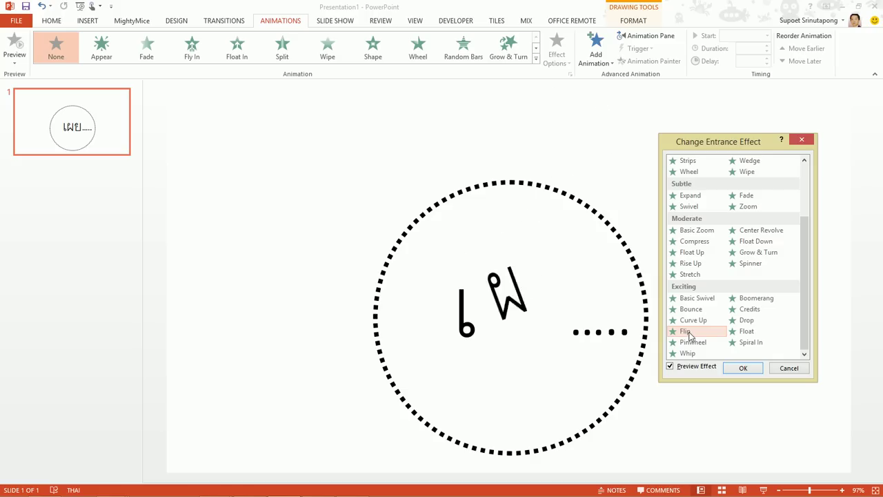
left_click(692, 342)
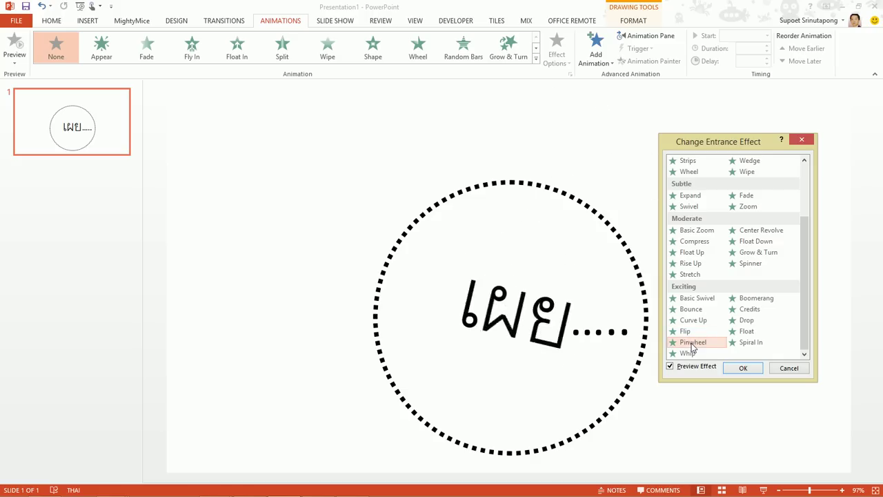
left_click(690, 353)
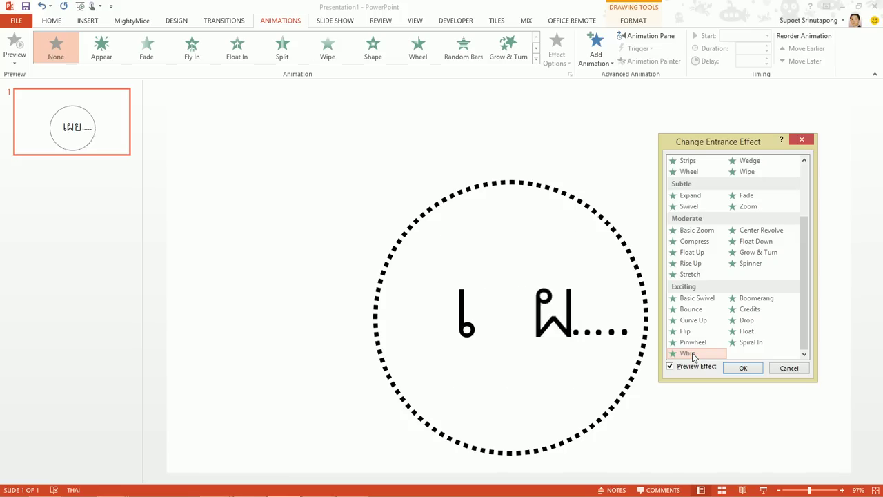
Step: Preview Boomerang, Credits, Float and Spiral In, then apply the Drop entrance to เผย
left_click(762, 298)
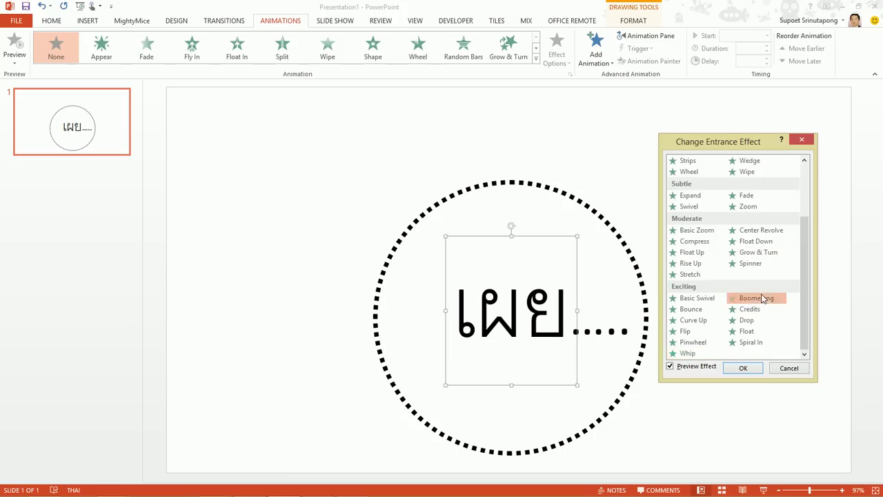
left_click(755, 310)
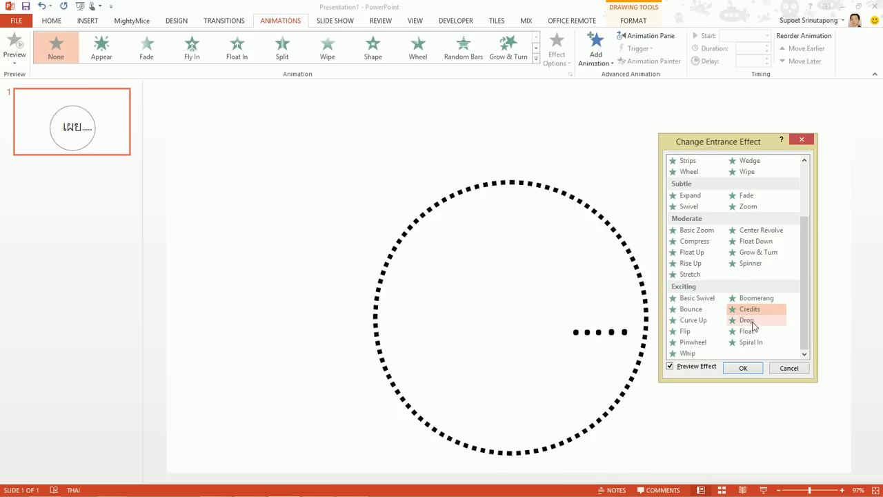
left_click(752, 322)
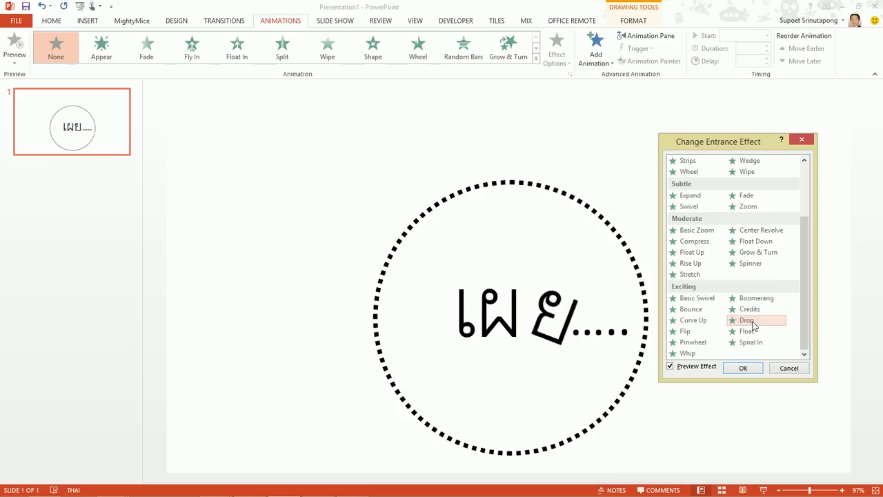
left_click(751, 332)
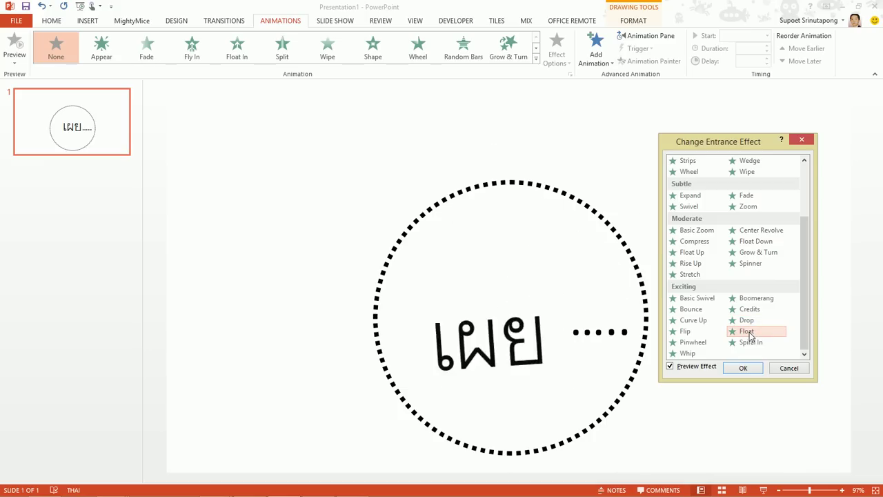
left_click(752, 343)
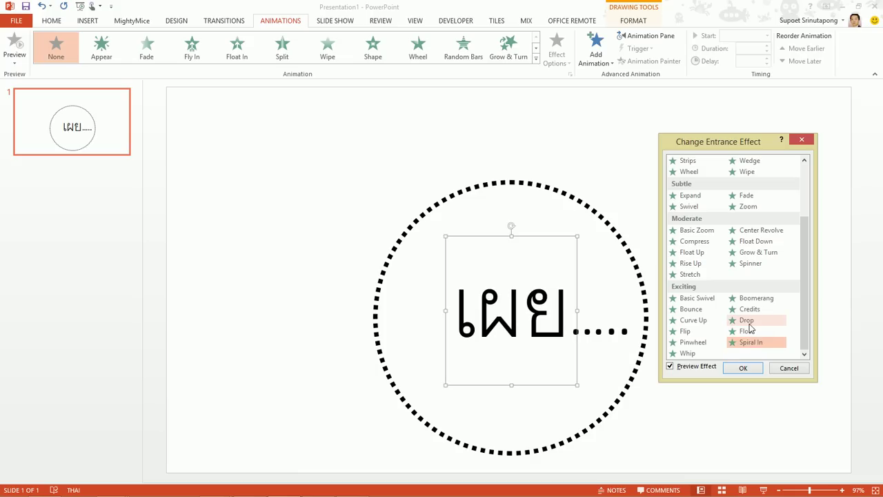
left_click(749, 321)
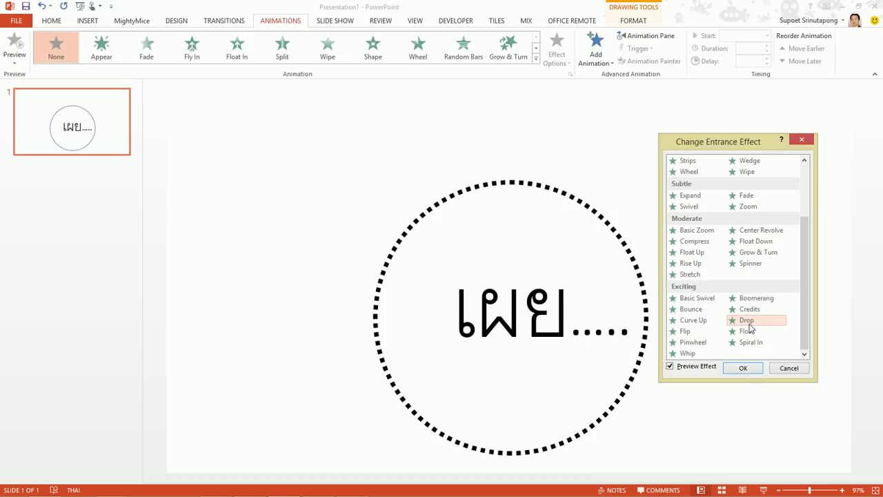
left_click(743, 369)
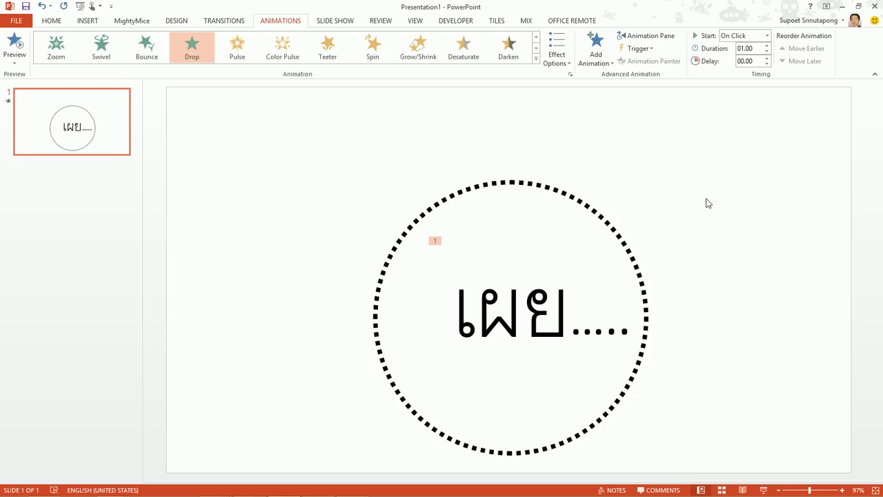
Step: Start เผย's Drop With Previous, and give the trailing dots a Wipe From Left starting After Previous
left_click(766, 36)
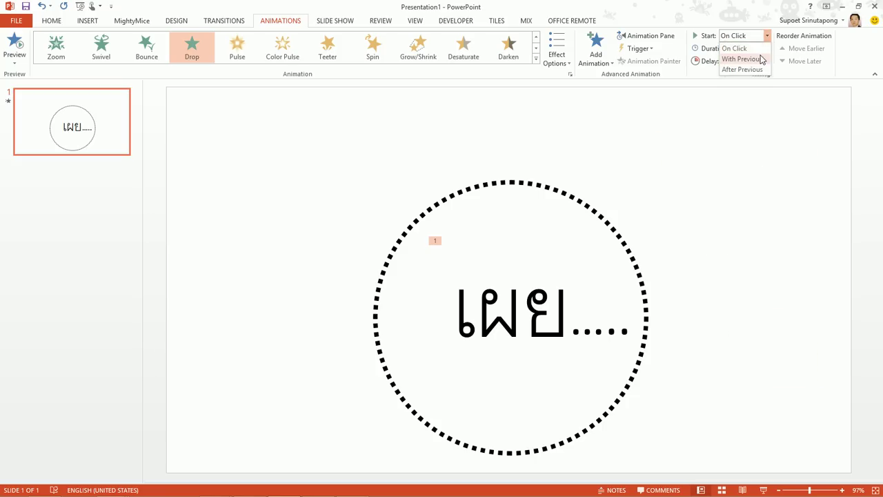
left_click(761, 58)
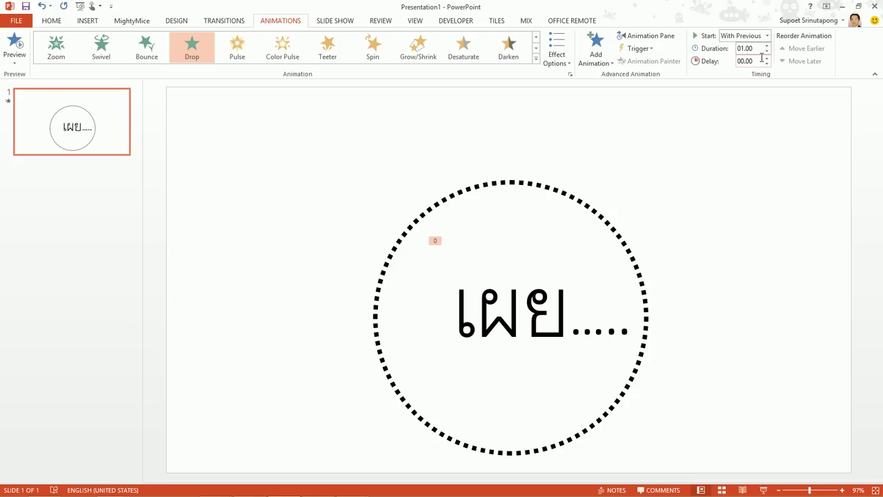
left_click(592, 332)
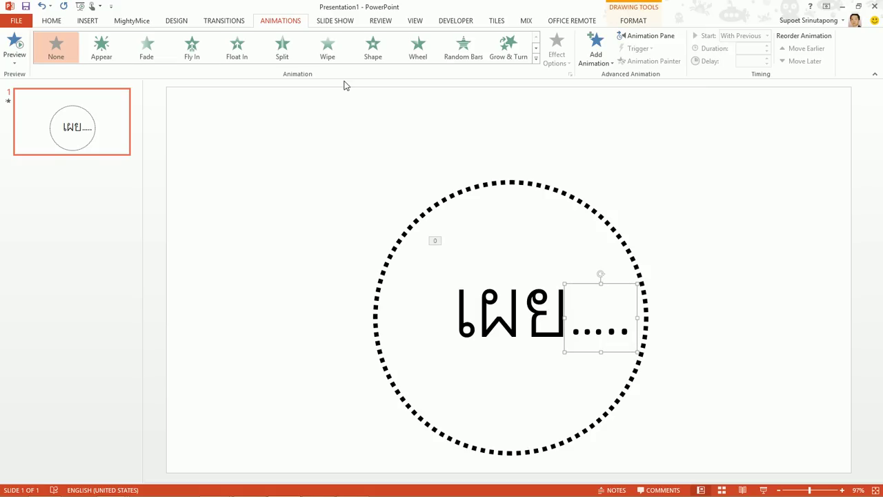
left_click(328, 55)
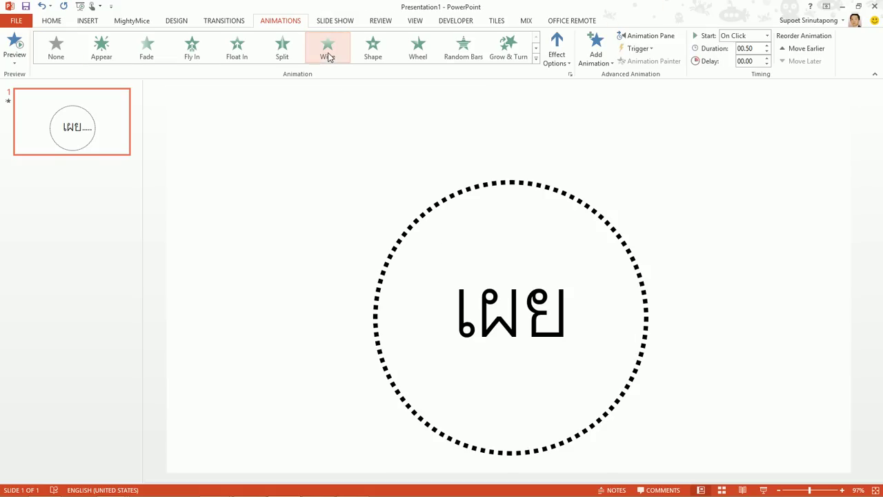
left_click(560, 67)
left_click(587, 128)
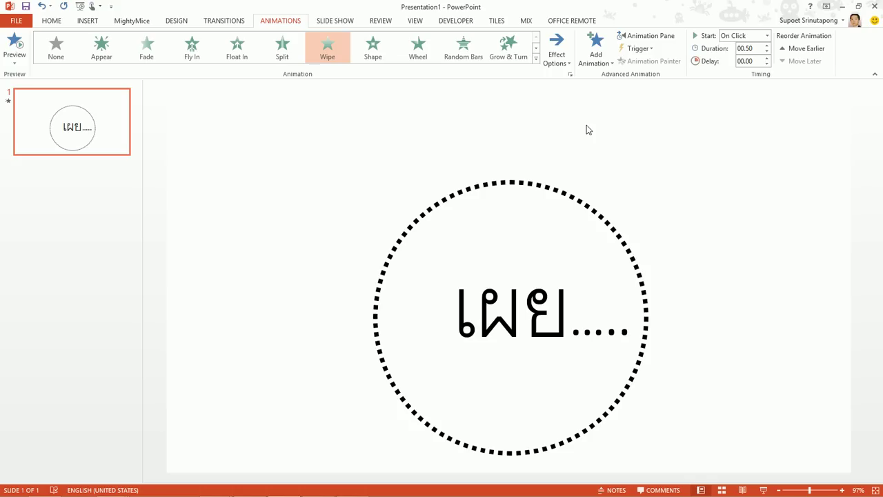
left_click(767, 36)
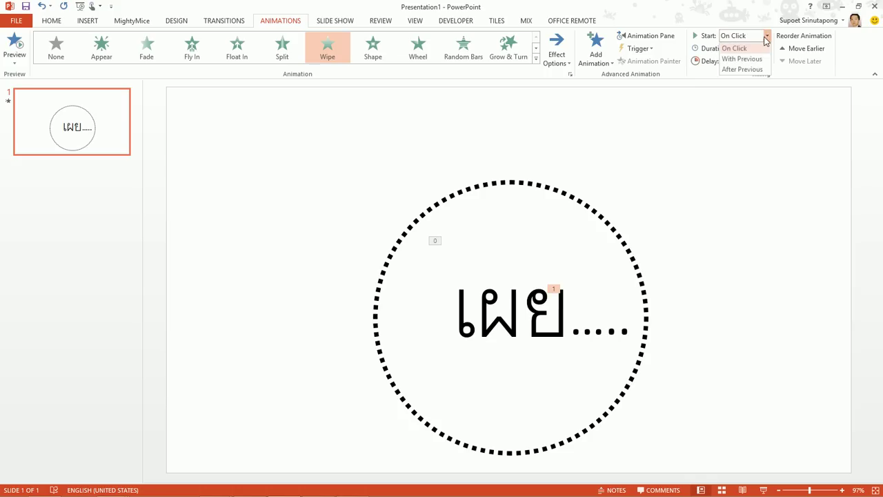
left_click(757, 70)
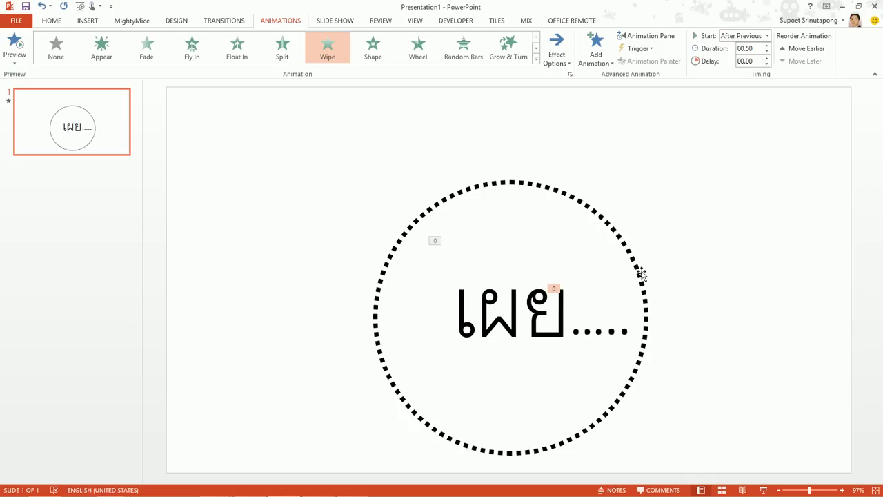
left_click(636, 271)
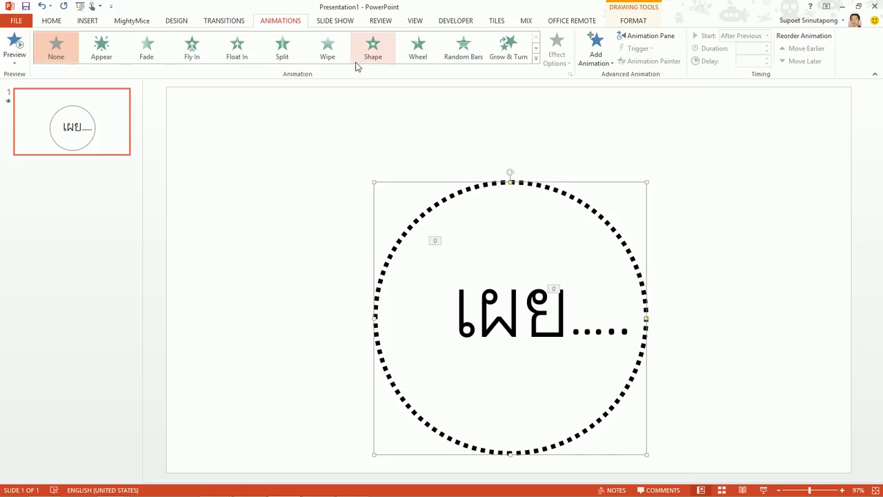
Step: Give the first two circle arcs Wipe entrances, From Bottom and From Right
left_click(329, 58)
left_click(560, 62)
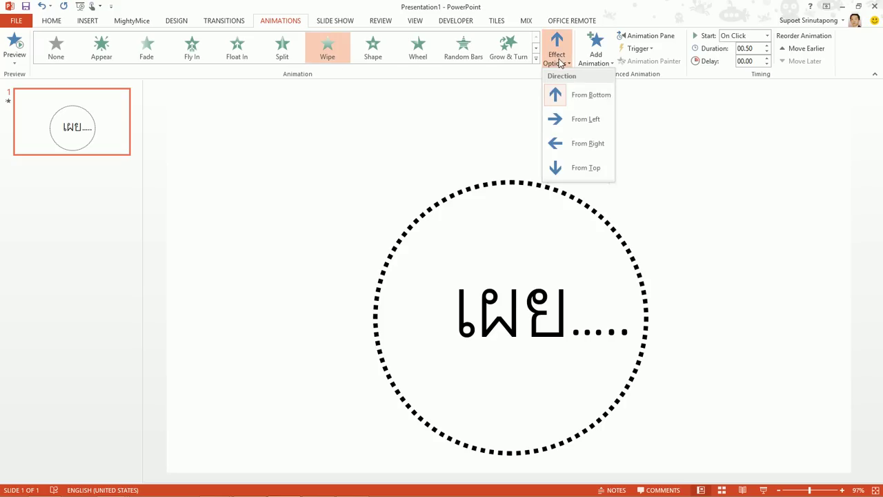
left_click(578, 96)
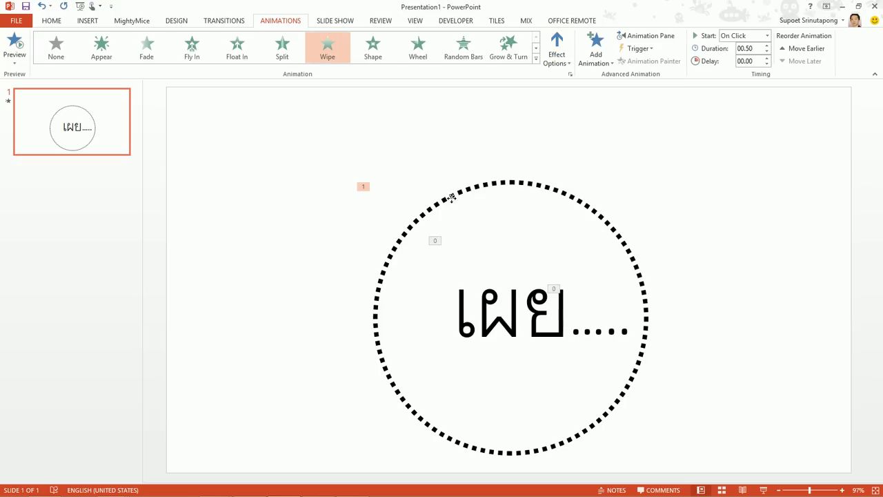
left_click(451, 200)
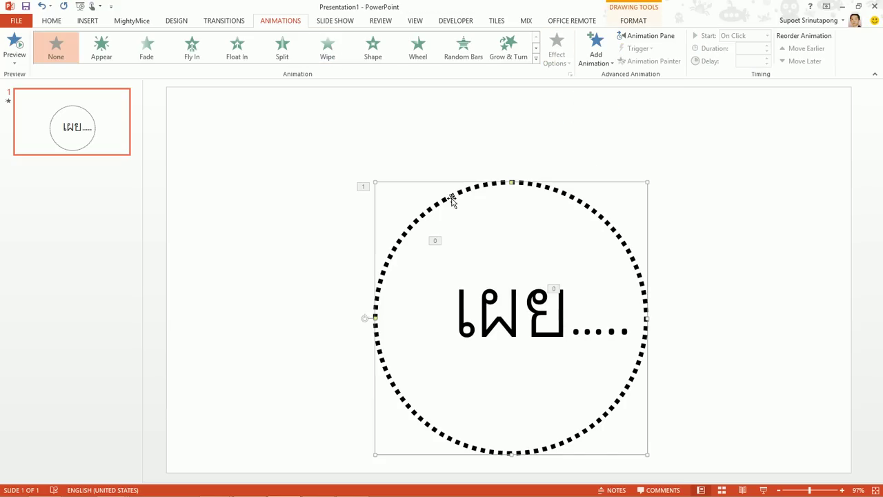
left_click(327, 50)
left_click(557, 60)
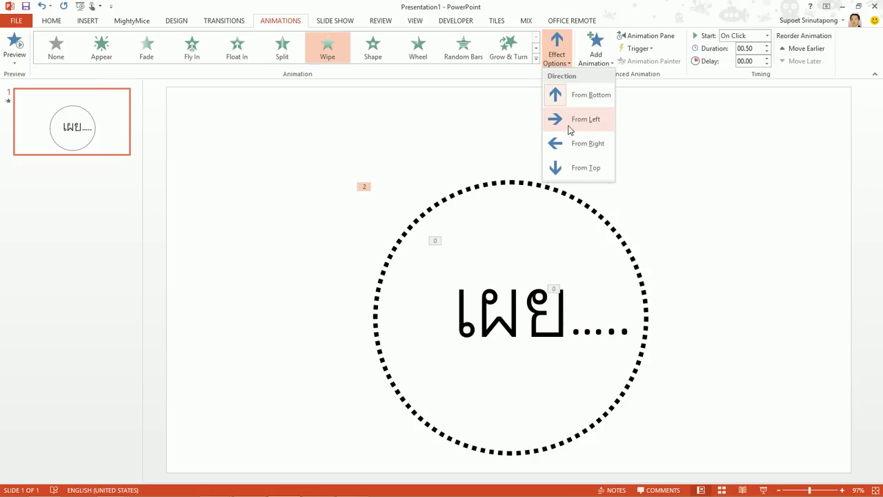
left_click(568, 144)
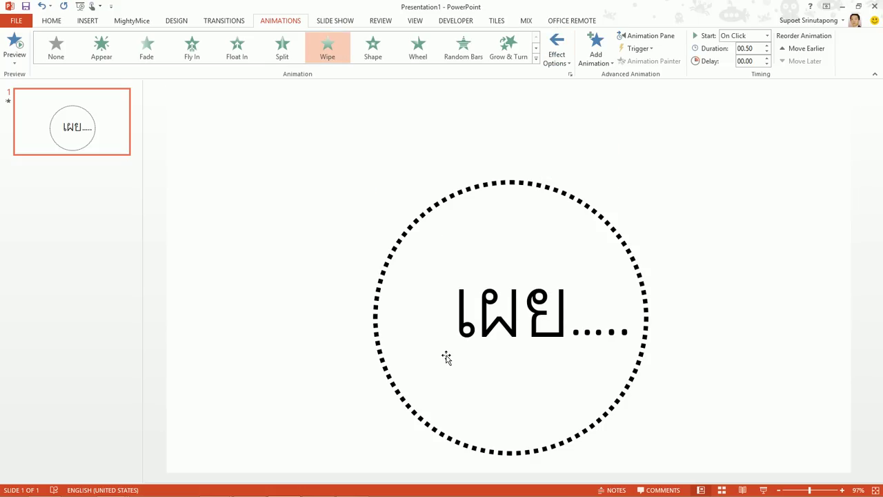
Step: Give the next arc a Wipe From Left and the last unanimated arc a Wipe
left_click(389, 379)
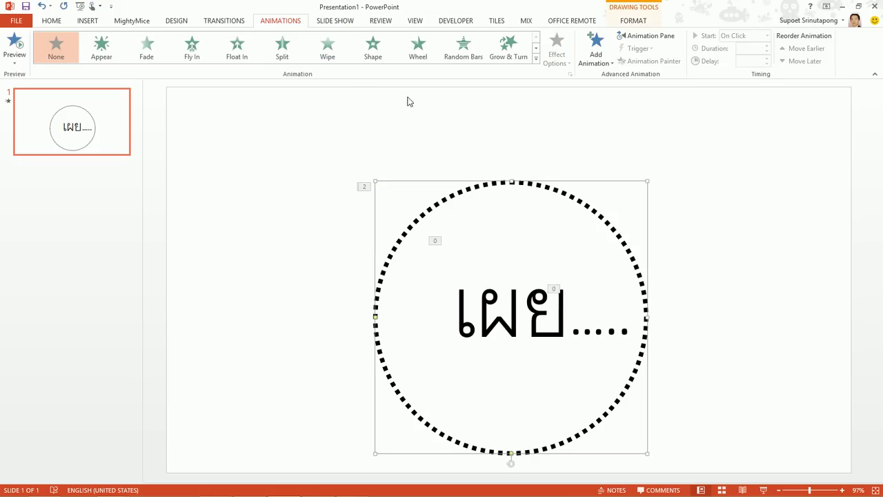
left_click(331, 57)
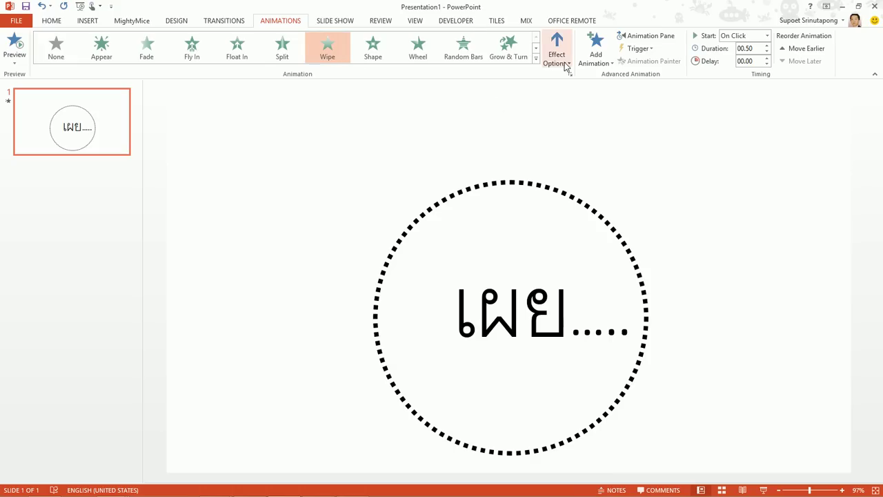
left_click(564, 63)
left_click(585, 118)
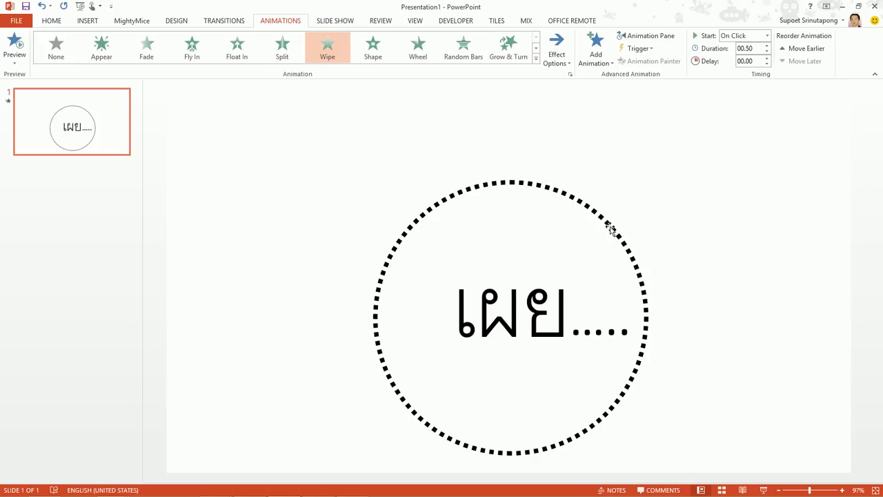
left_click(625, 393)
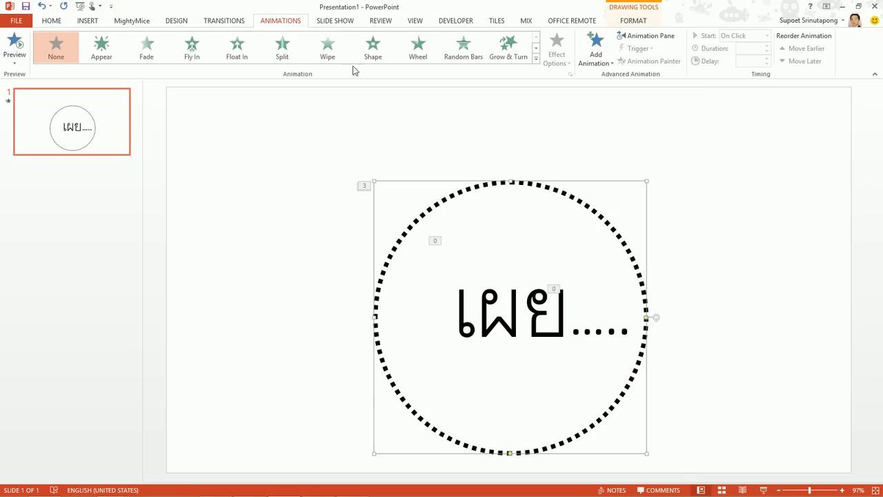
left_click(327, 49)
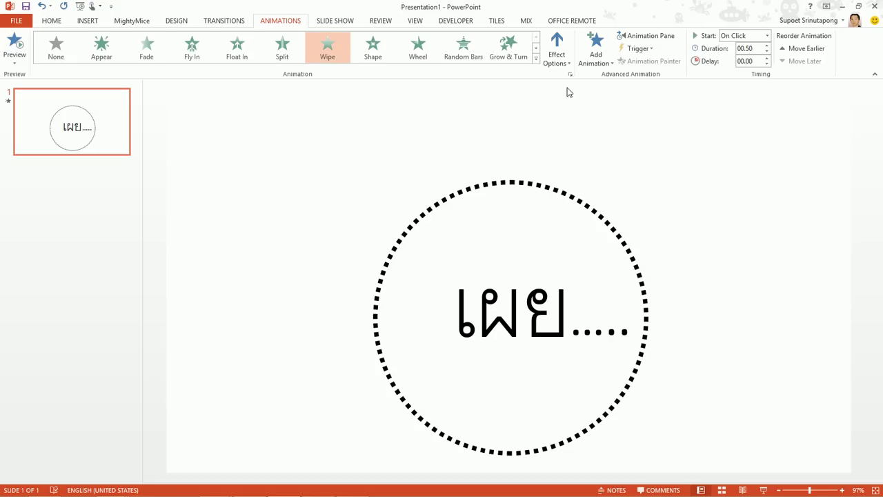
Step: In the Animation Pane, set Arc 5 through Arc 8 to After Previous and preview the sequence
left_click(649, 36)
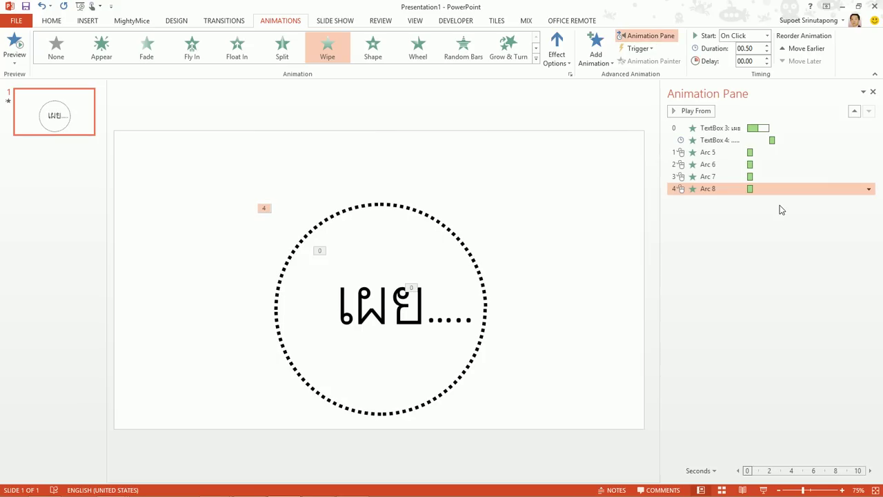
left_click(780, 153)
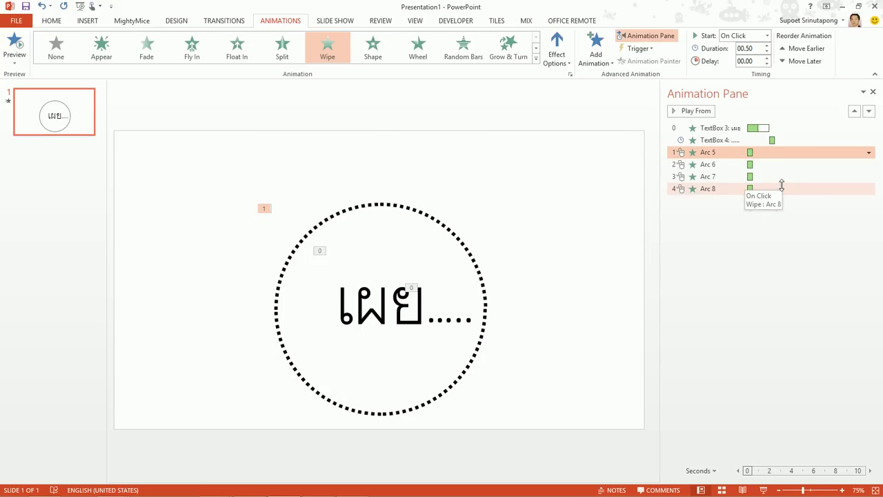
left_click(780, 186, "shift")
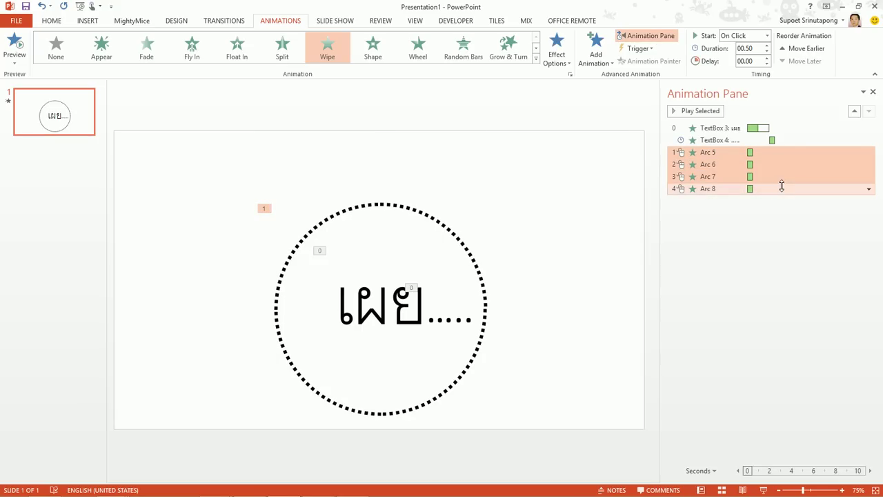
left_click(869, 188)
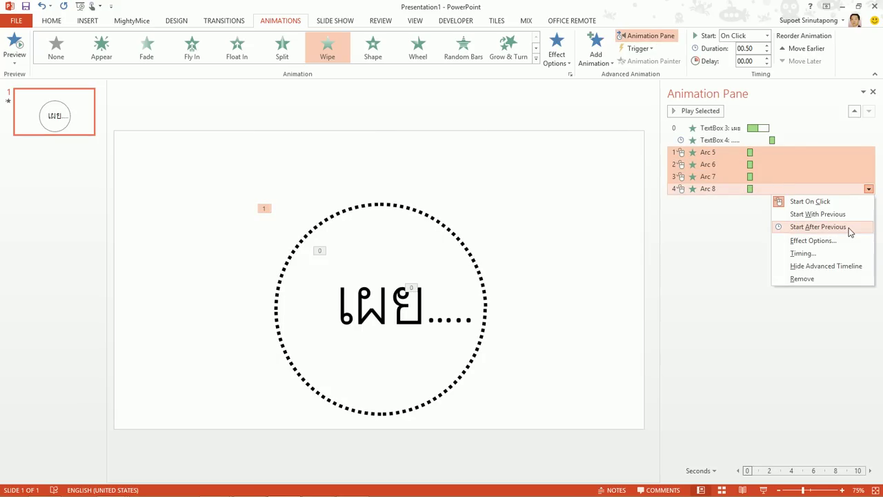
left_click(817, 226)
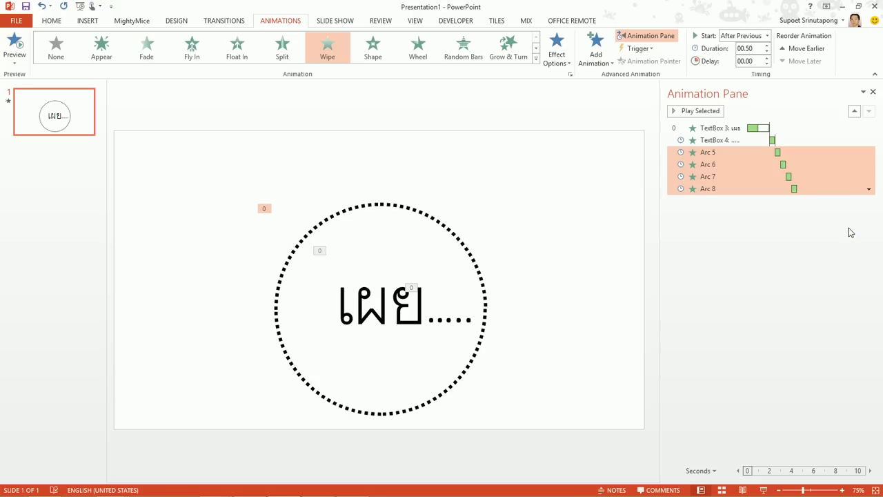
left_click(728, 128)
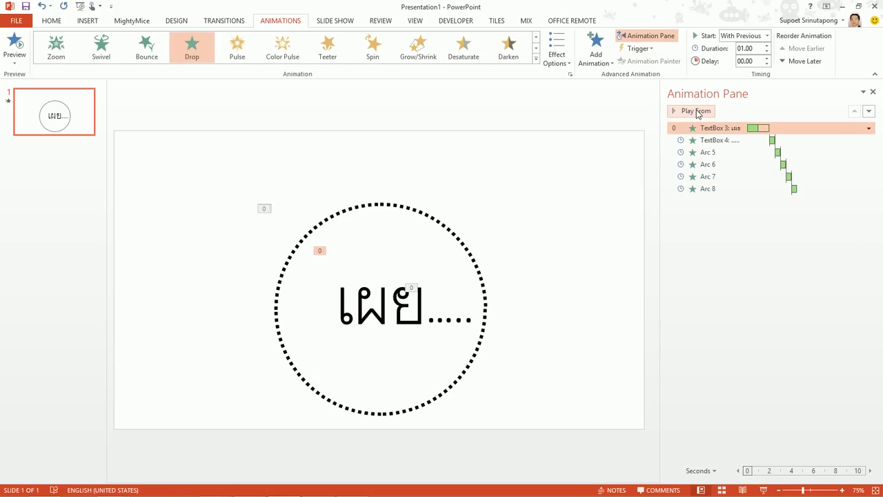
left_click(695, 111)
Step: Insert a text box above the circle and type the title 'เคล็ด (ไม่) ลับ พาวเวอร์พอยท์'
left_click(88, 21)
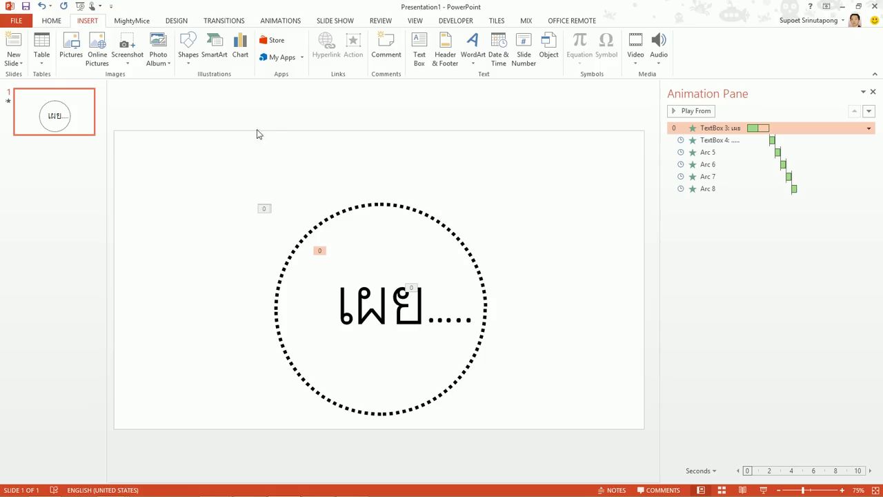
left_click(419, 50)
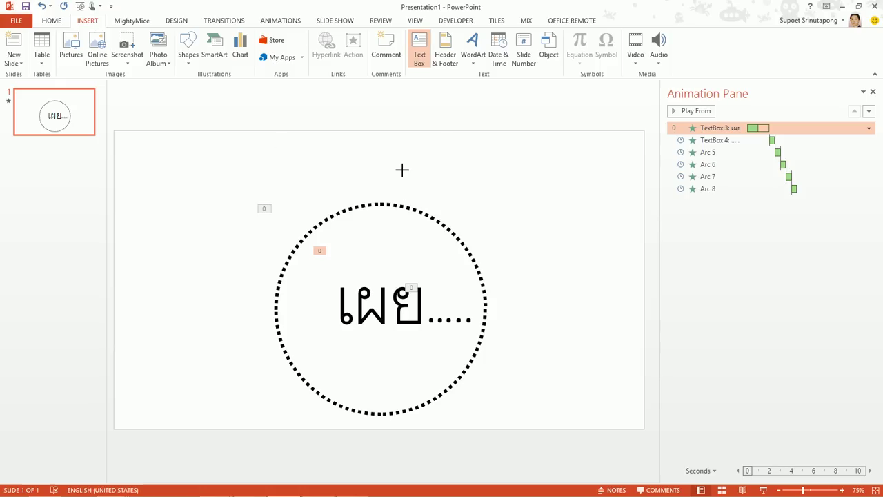
left_click(402, 170)
key("alt+shift")
type("เผย")
type("ย")
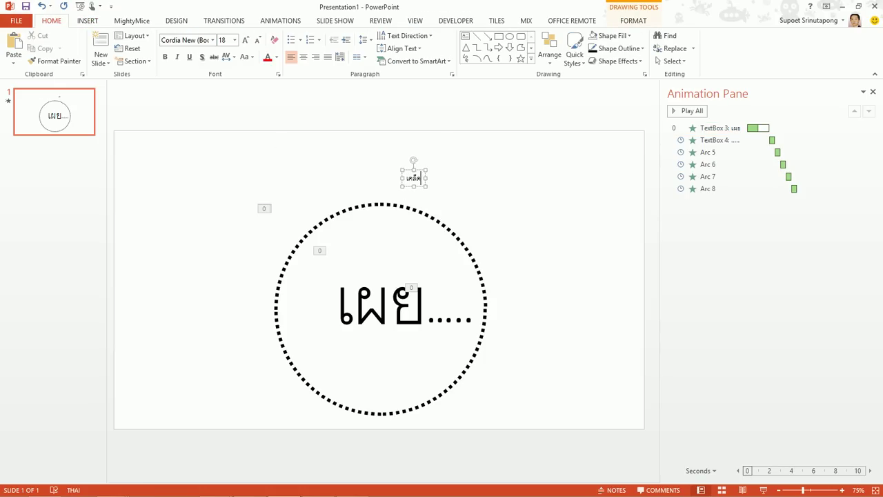
type("W")
key("BackSpace")
key("alt+shift")
key("alt+shift")
type(")")
key("alt+shift")
type("คับ")
key("alt+shift")
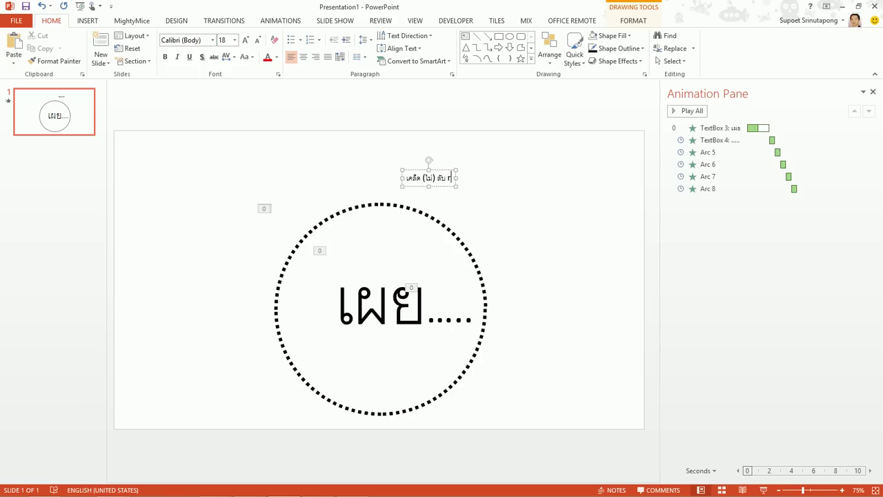
key("alt+shift")
key("alt+shift")
type("(")
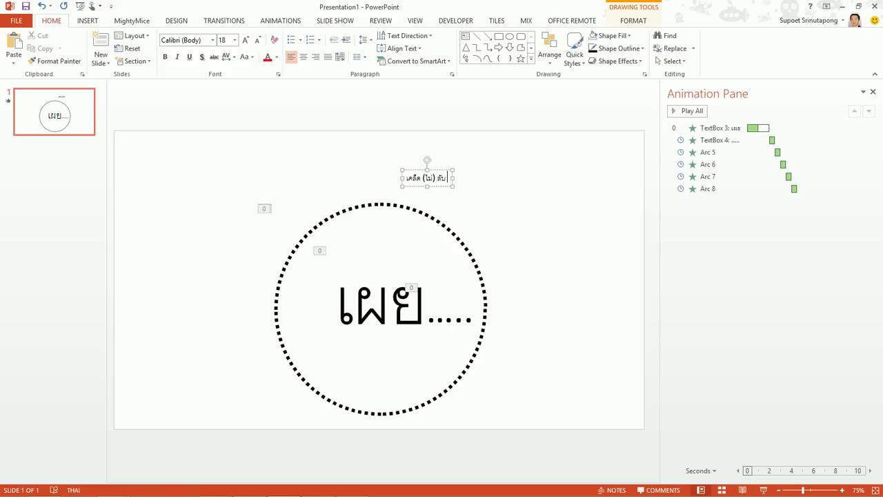
key("BackSpace")
key("alt+shift")
type("พาวเวอร์พอยท์")
Step: Enlarge the title text to 40 pt and nudge the box slightly up and left
key("ctrl+a")
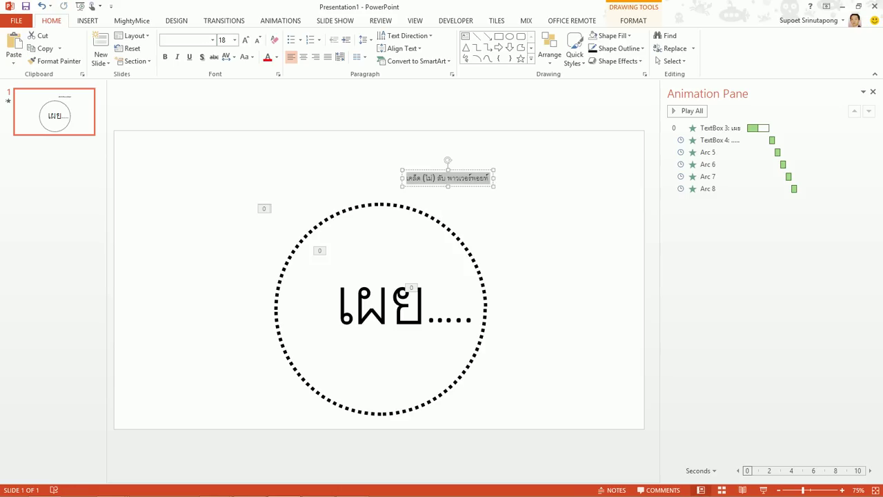
key("ctrl+shift+period")
key("ctrl+shift+period")
key("ctrl+shift+period")
key("ctrl+shift+period")
key("ctrl+shift+period")
key("ctrl+shift+period")
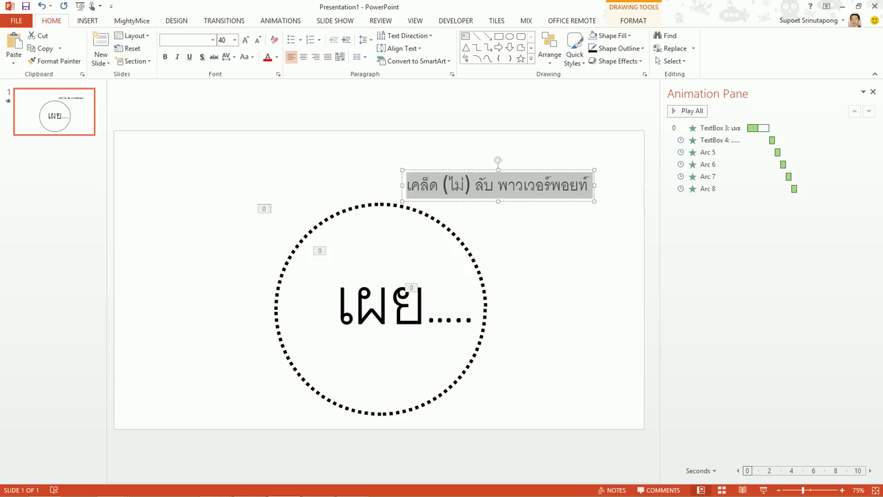
left_click(516, 166)
left_click(505, 166)
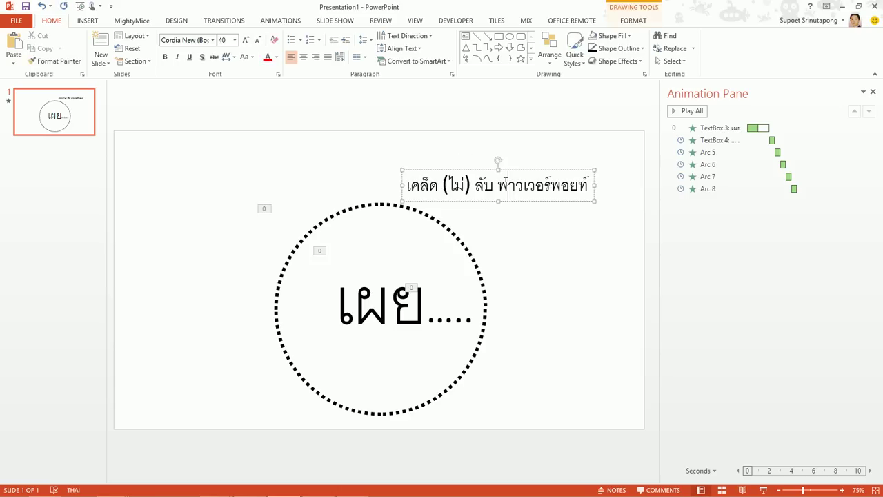
left_click_drag(502, 163, 505, 171)
left_click(495, 183)
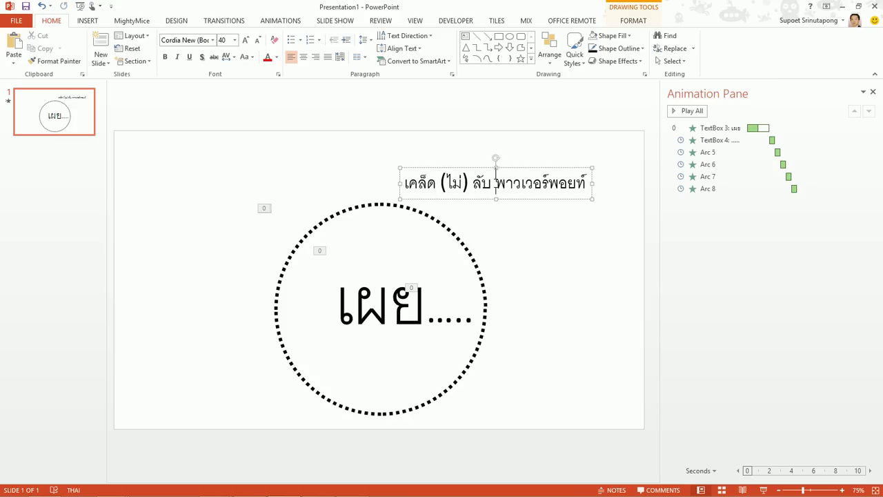
key("ctrl+a")
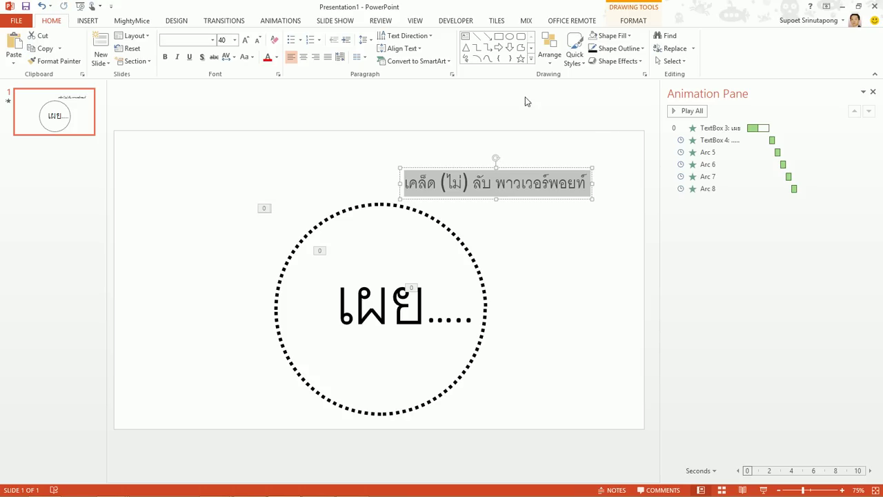
left_click(638, 22)
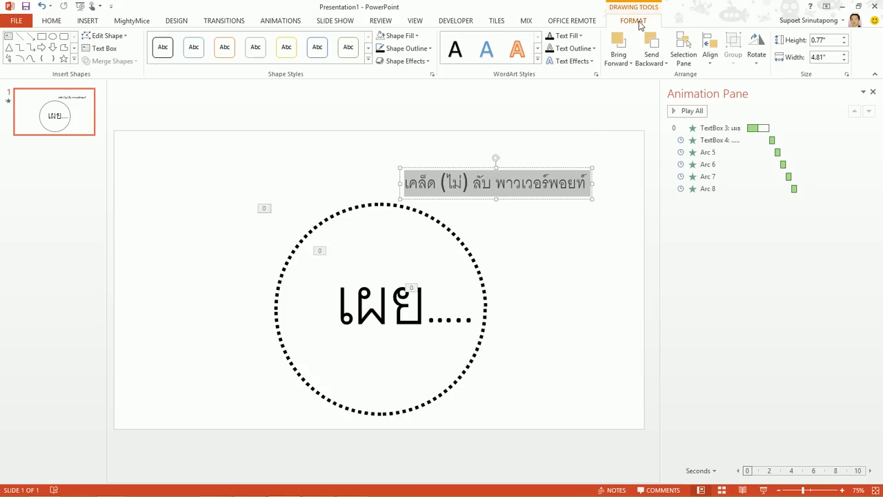
Step: Apply the Arch Up transform to the title, then move it left and stretch it over the circle
left_click(591, 60)
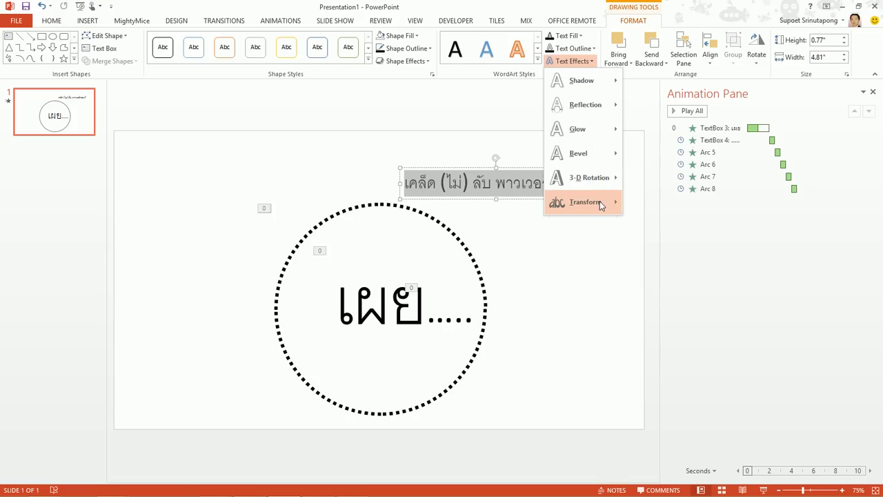
mouse_move(583, 201)
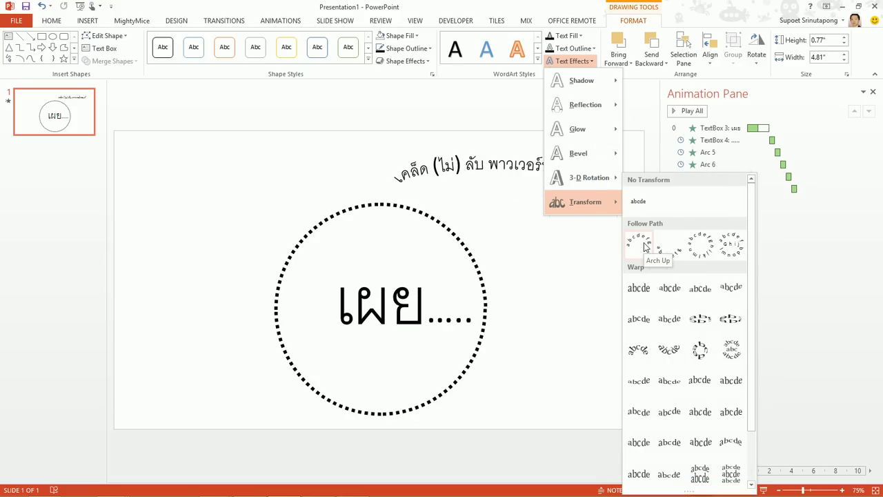
left_click(643, 245)
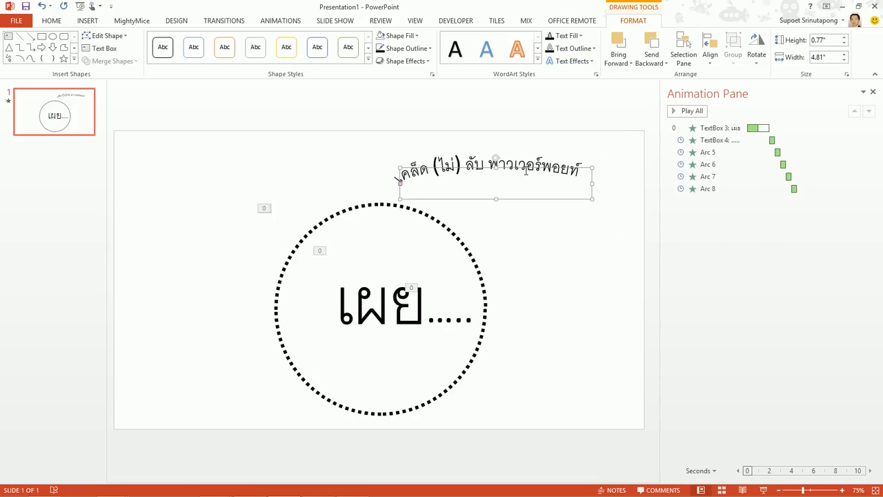
left_click_drag(478, 165, 398, 181)
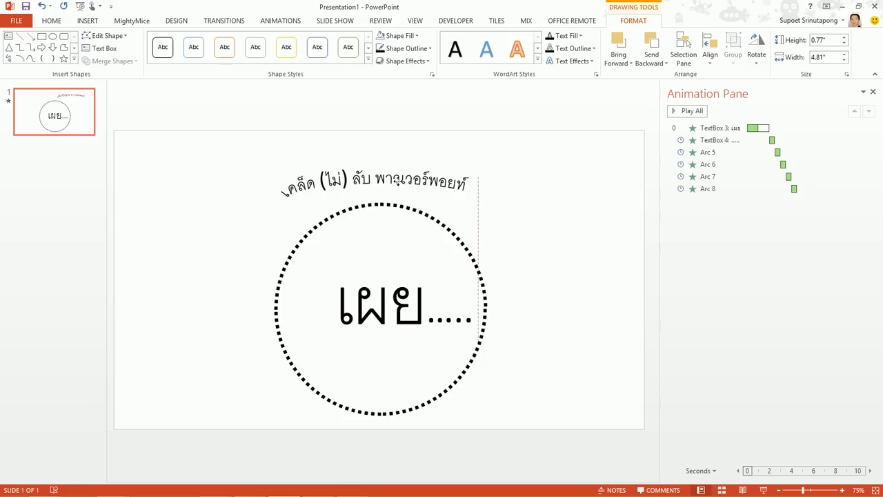
left_click_drag(382, 209, 389, 364)
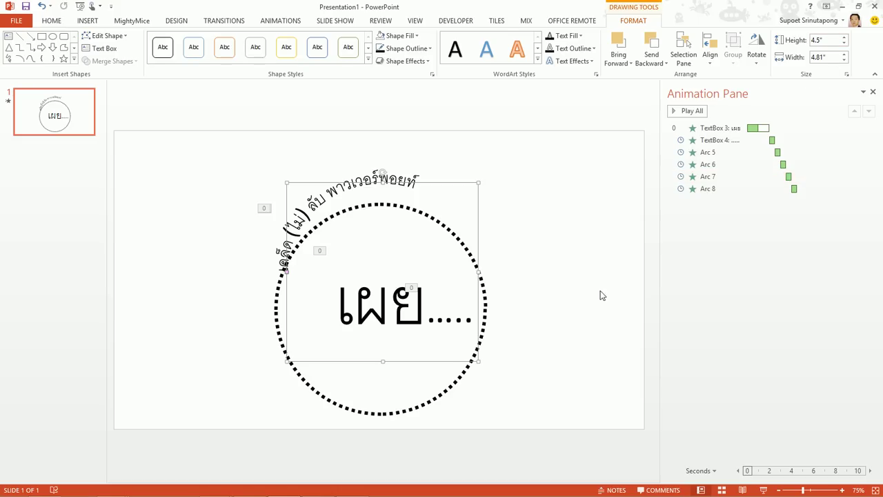
Step: Set the arched title box's height and width to 5.3 inches
left_click(457, 386)
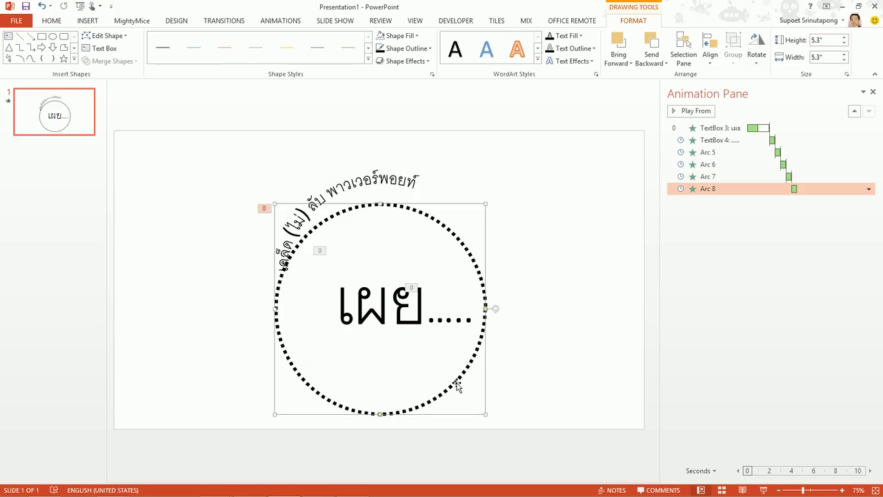
left_click(397, 174)
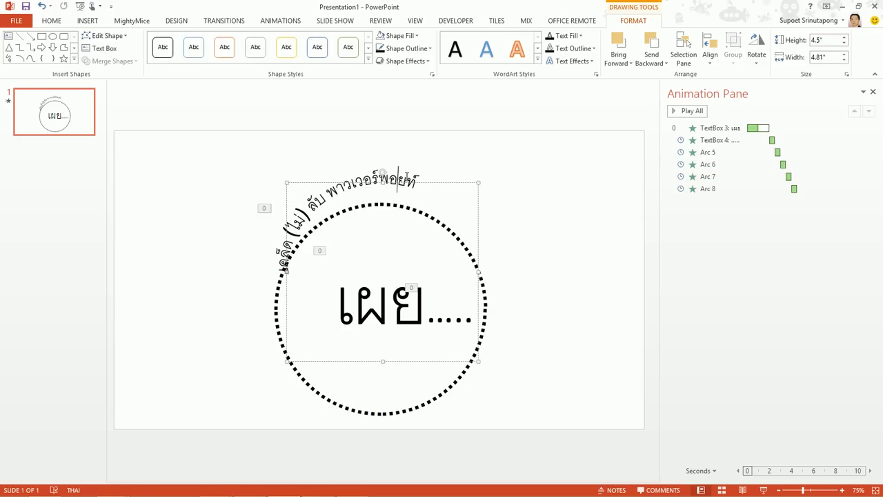
left_click(843, 40)
left_click(843, 39)
left_click(844, 40)
left_click(843, 40)
left_click(843, 39)
left_click(843, 39)
left_click(843, 39)
left_click(844, 39)
left_click(844, 55)
left_click(844, 54)
left_click(844, 54)
left_click(844, 55)
left_click(844, 54)
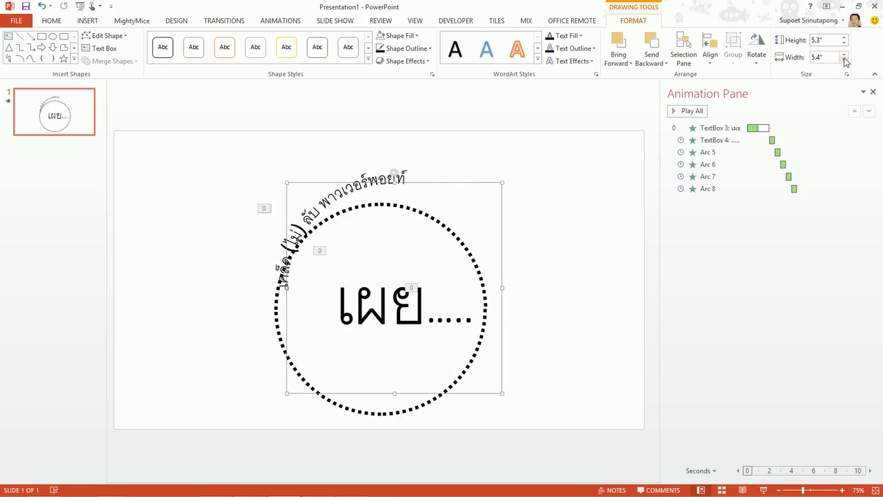
Step: Move the title onto the circle, reshape its arc to the top, and enlarge the font
mouse_move(450, 184)
left_mouse_down()
mouse_move(442, 202)
mouse_move(437, 183)
left_mouse_up()
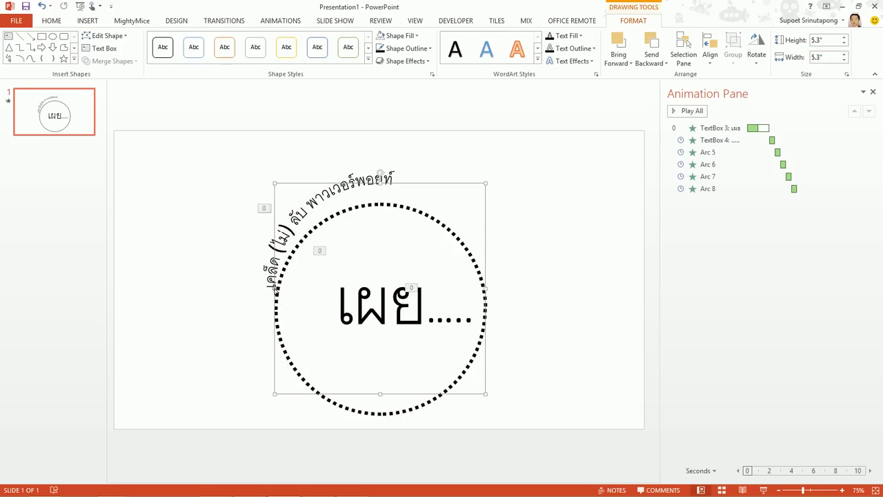
mouse_move(276, 289)
left_mouse_down()
mouse_move(274, 247)
mouse_move(307, 216)
mouse_move(280, 256)
left_mouse_up()
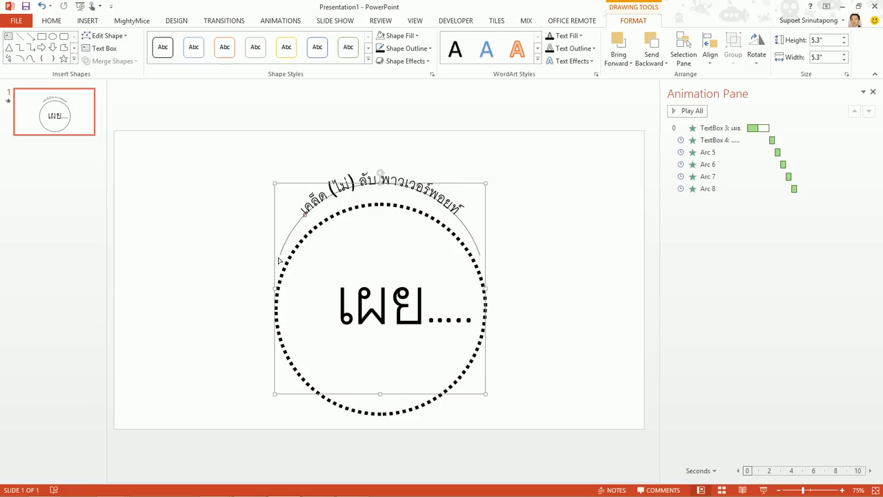
left_click(282, 225)
key("ctrl+a")
key("ctrl+bracketright")
key("ctrl+bracketright")
key("ctrl+bracketright")
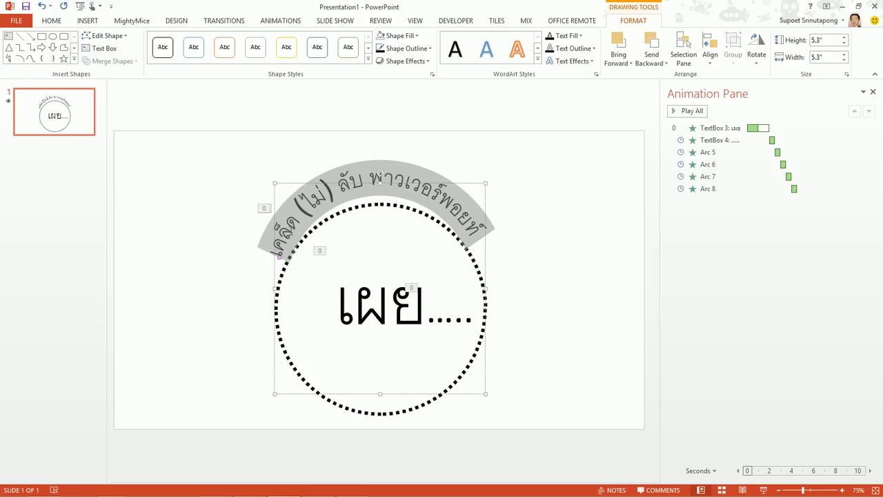
left_click(280, 257)
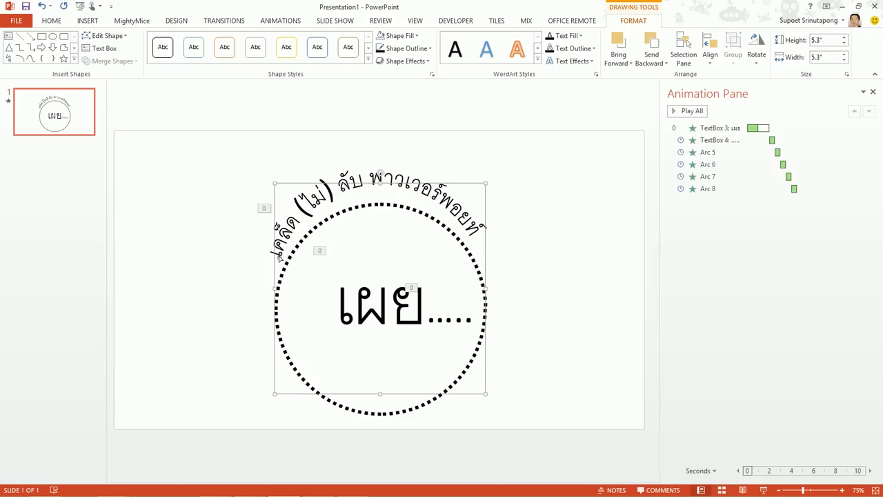
left_click(288, 246)
key("ctrl+bracketright")
key("ctrl+bracketright")
key("ctrl+bracketright")
key("ctrl+bracketright")
key("ctrl+bracketright")
key("ctrl+bracketright")
key("ctrl+bracketright")
key("ctrl+bracketright")
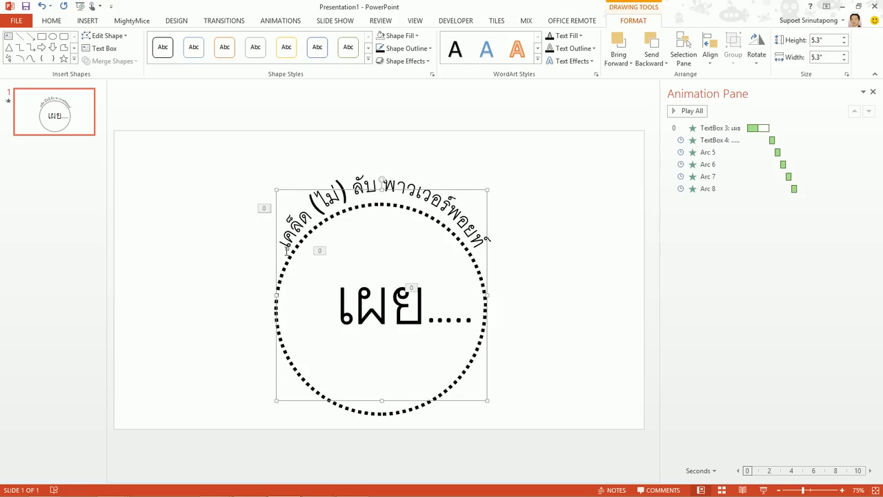
Step: Widen the title box to 5.6 inches and centre it over the circle
left_click(844, 54)
left_click(844, 55)
left_click(844, 54)
left_click_drag(499, 260, 491, 258)
left_click(560, 321)
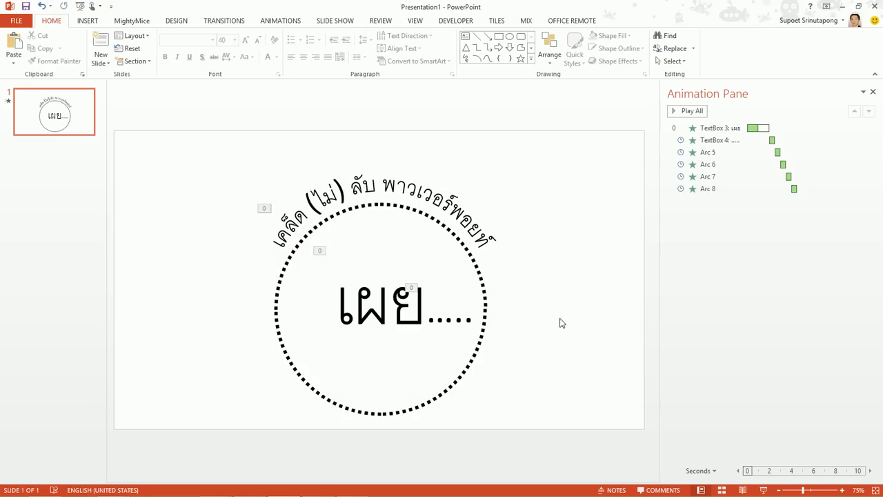
Step: Make the arched title text bold and colour it with the gold Standard Colors swatch
left_click(439, 205)
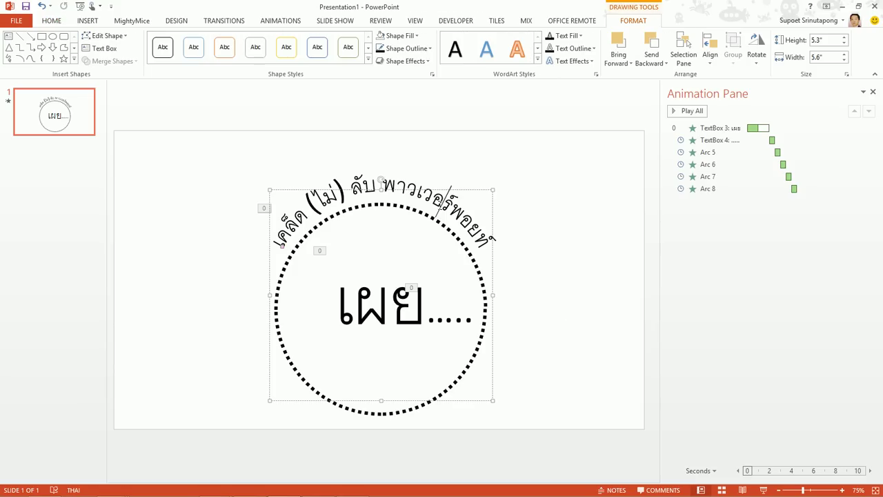
double_click(439, 205)
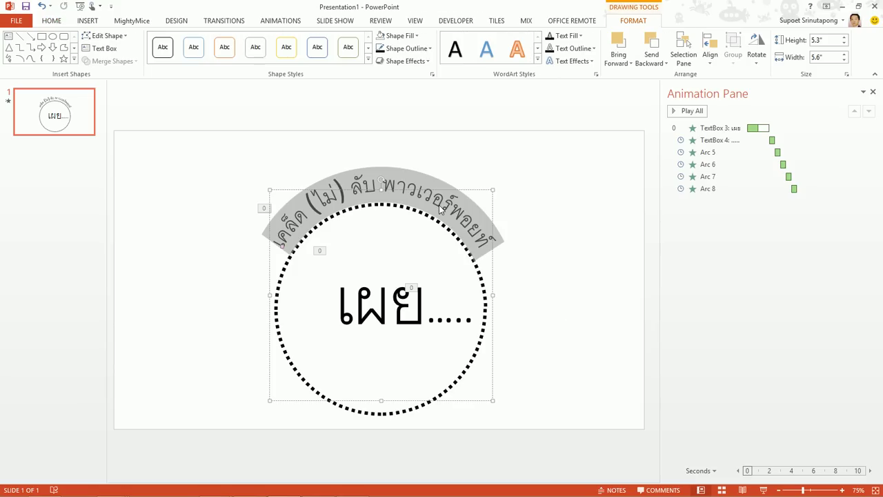
left_click(93, 22)
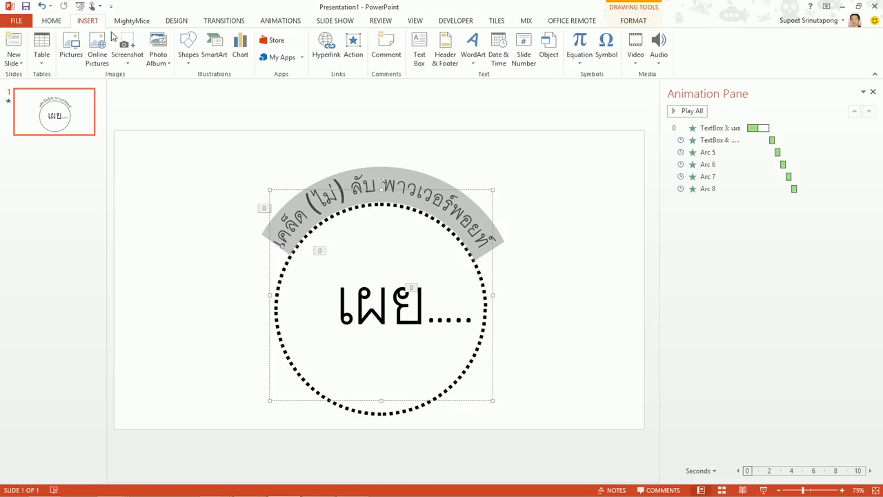
left_click(54, 21)
left_click(166, 57)
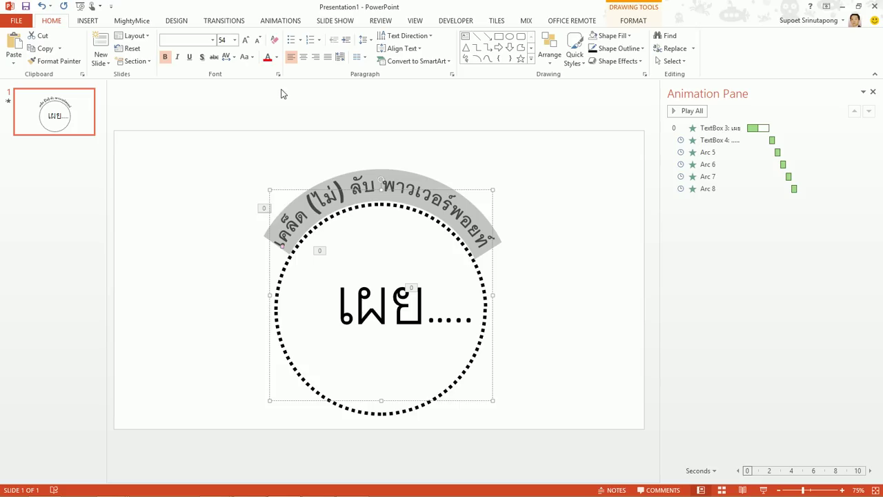
left_click(276, 58)
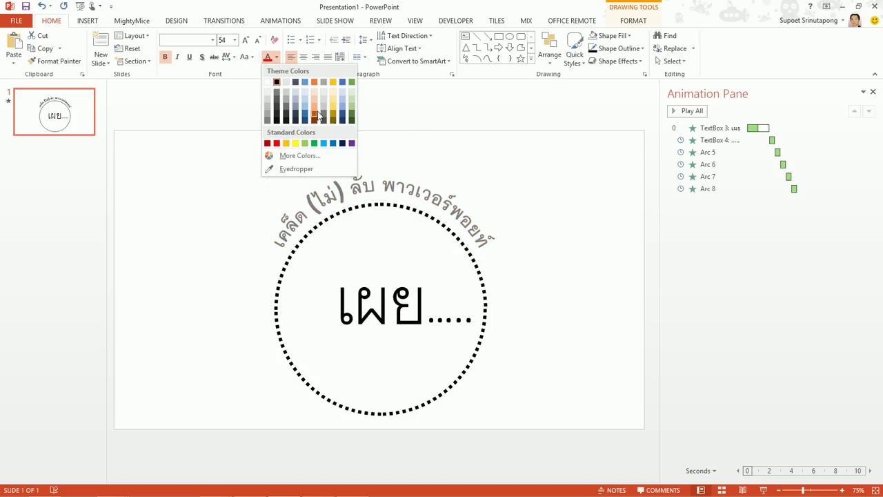
left_click(285, 142)
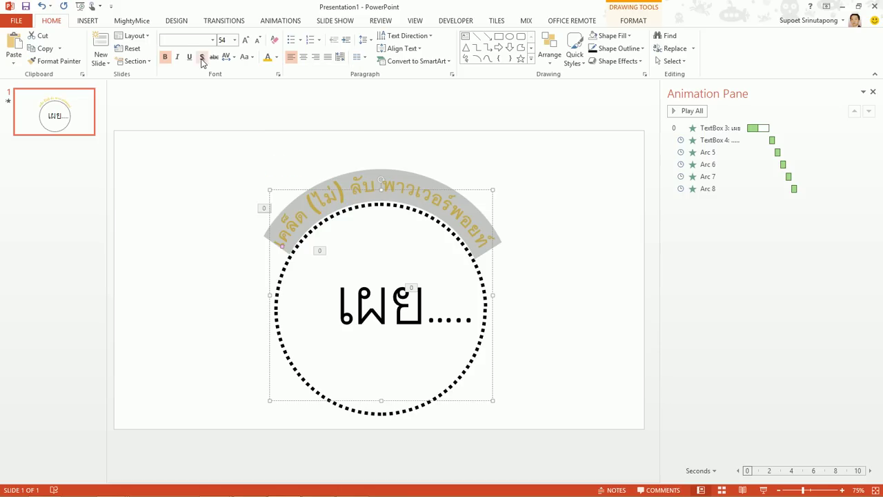
left_click(335, 149)
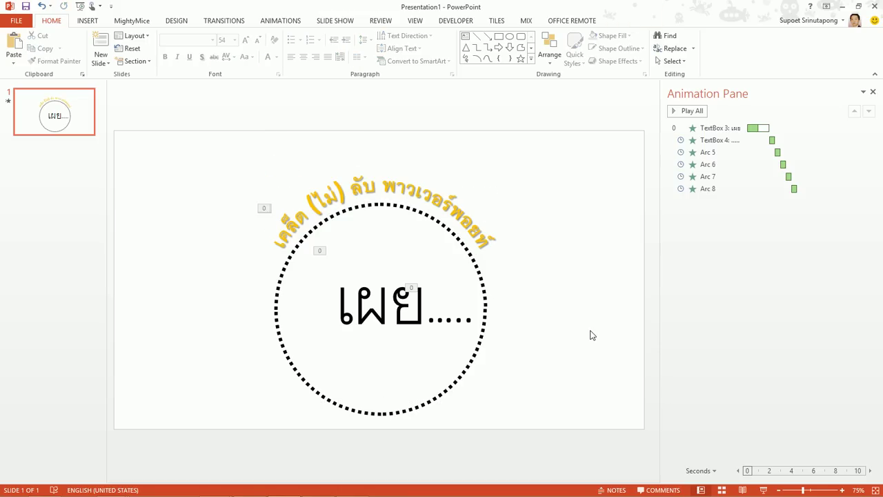
left_click(467, 216)
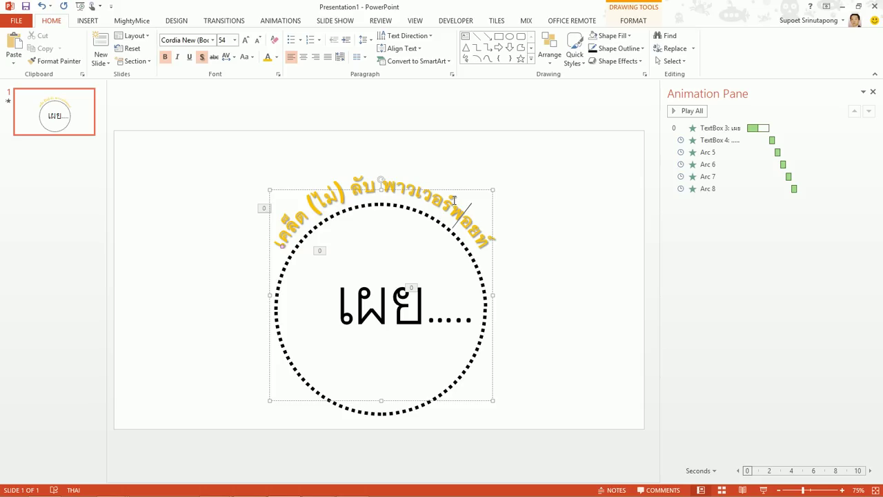
key("ctrl+a")
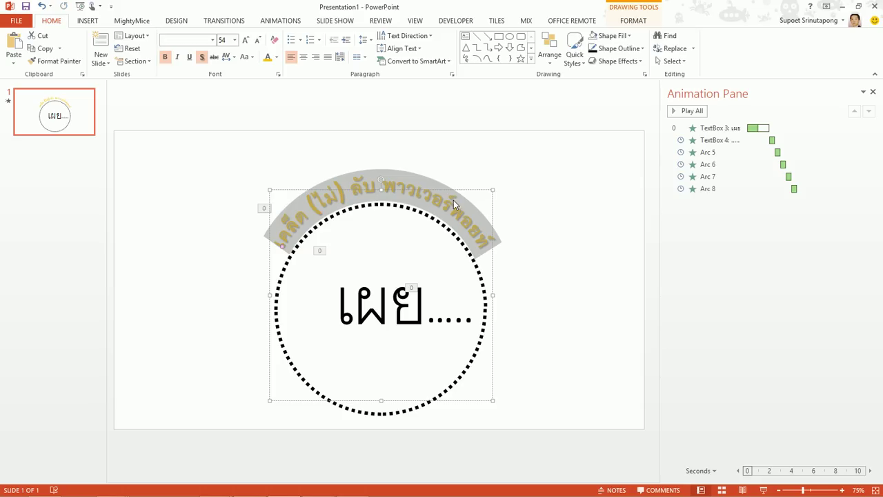
Step: Give the arched title a Wipe entrance coming From Right
left_click(278, 25)
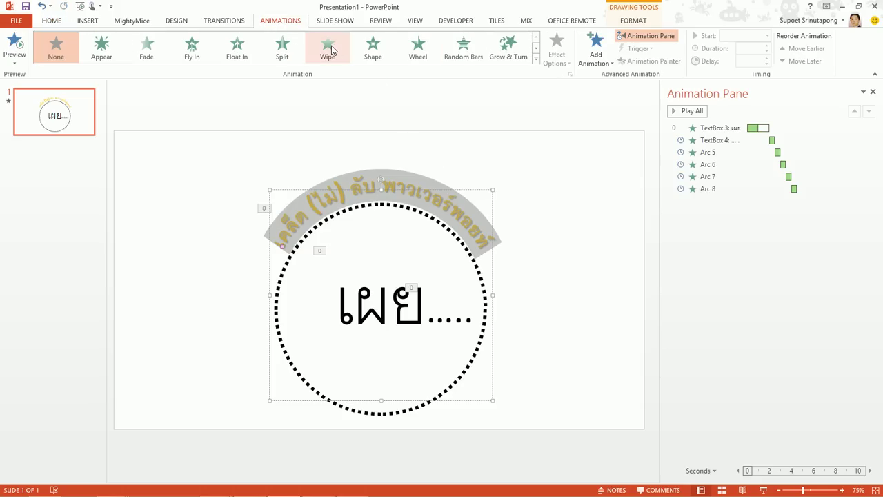
left_click(283, 49)
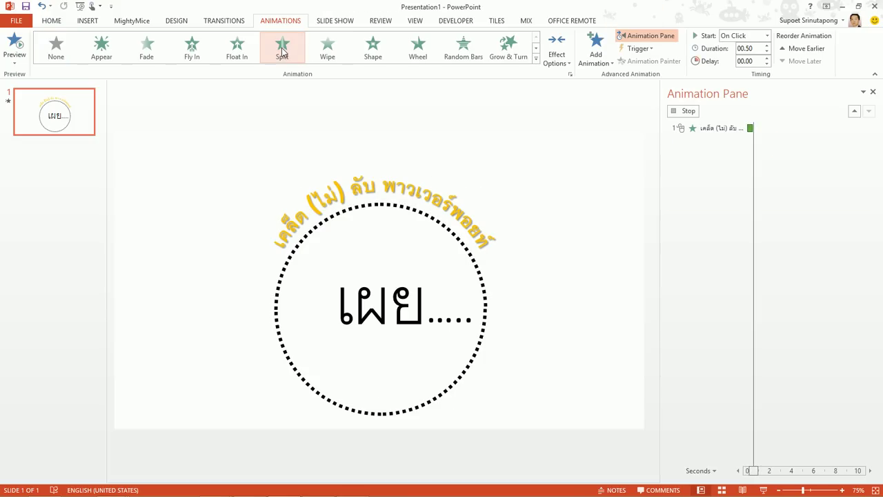
left_click(321, 54)
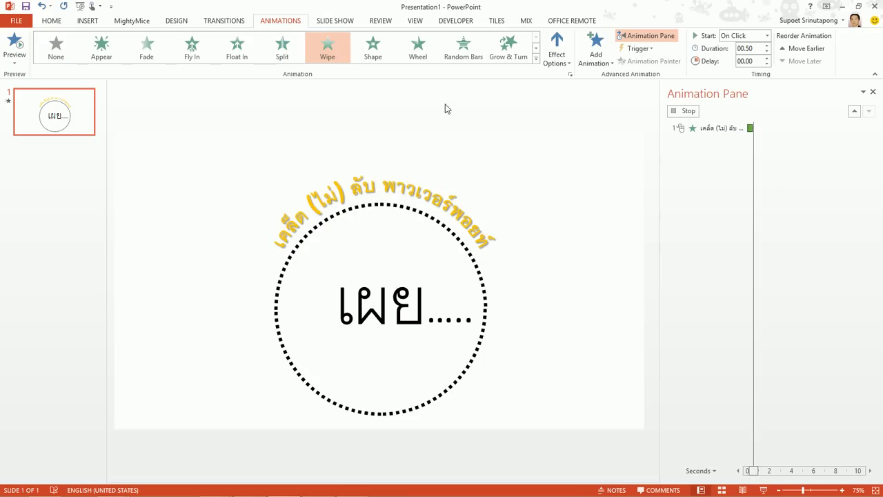
left_click(558, 62)
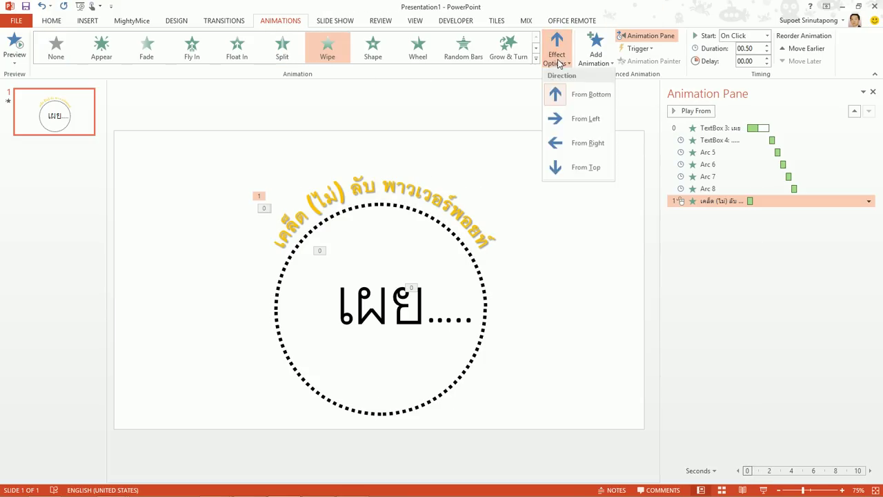
left_click(579, 142)
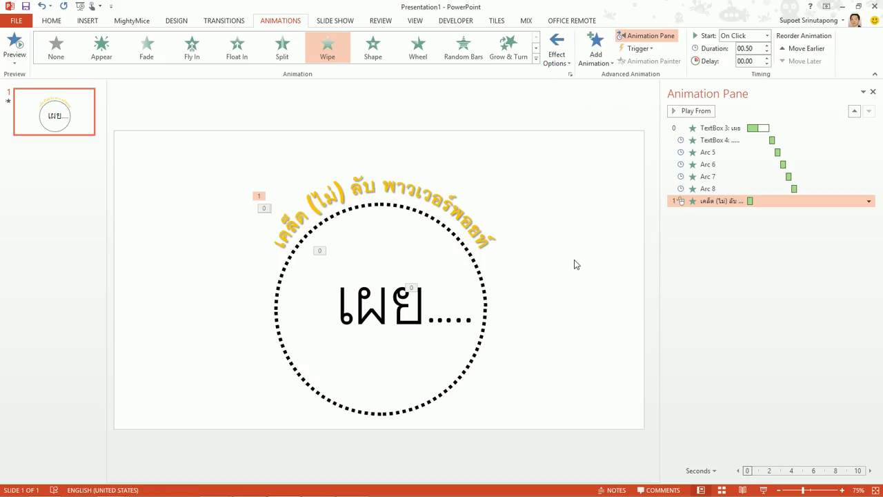
Step: Set the title's wipe to start After Previous and nudge the box slightly left and down
left_click(868, 200)
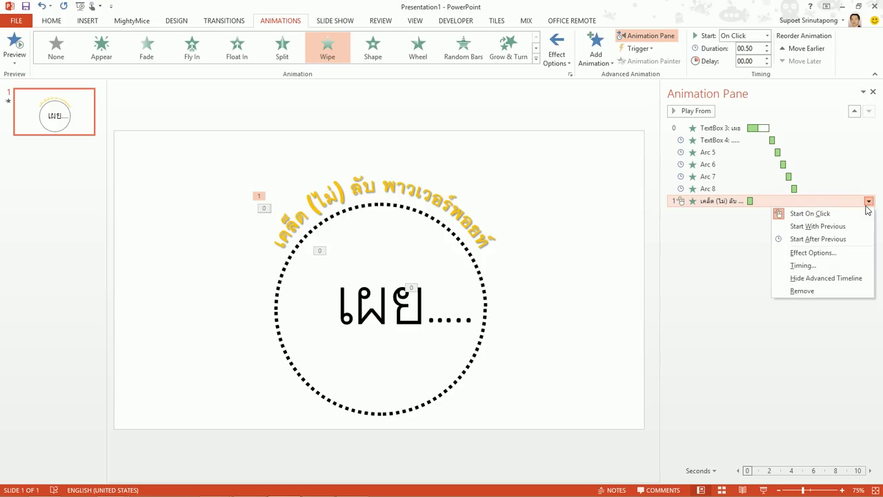
left_click(853, 240)
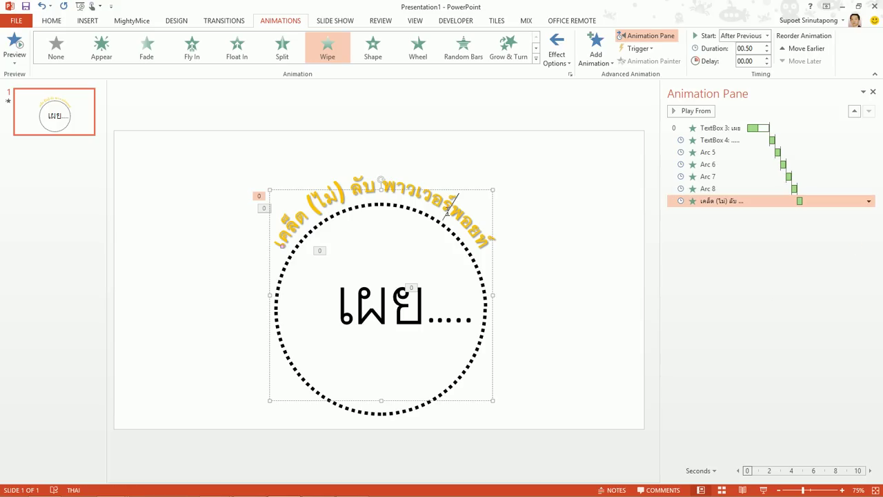
left_click(449, 211)
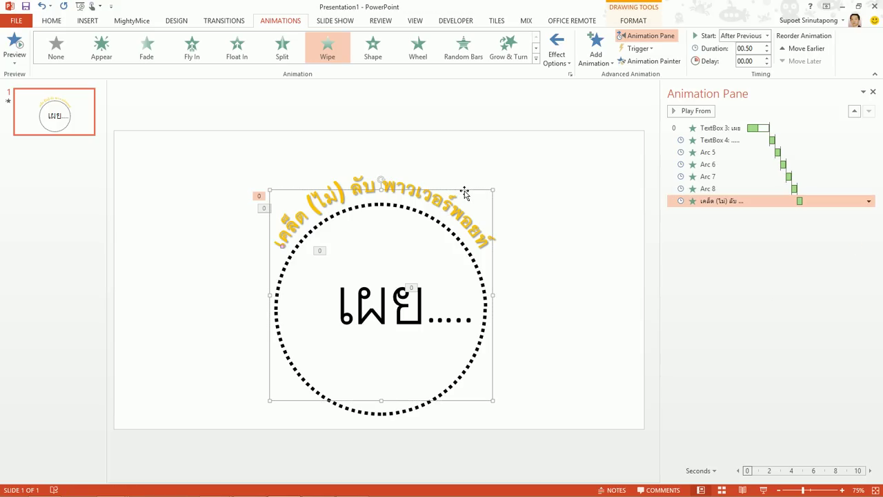
key("ctrl+Left")
key("ctrl+Left")
key("ctrl+Left")
key("ctrl+Down")
key("ctrl+Down")
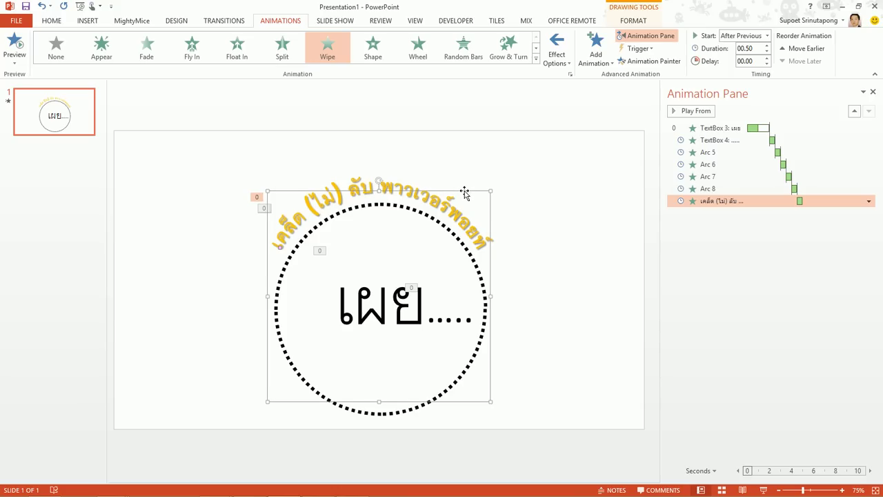
left_click(703, 128)
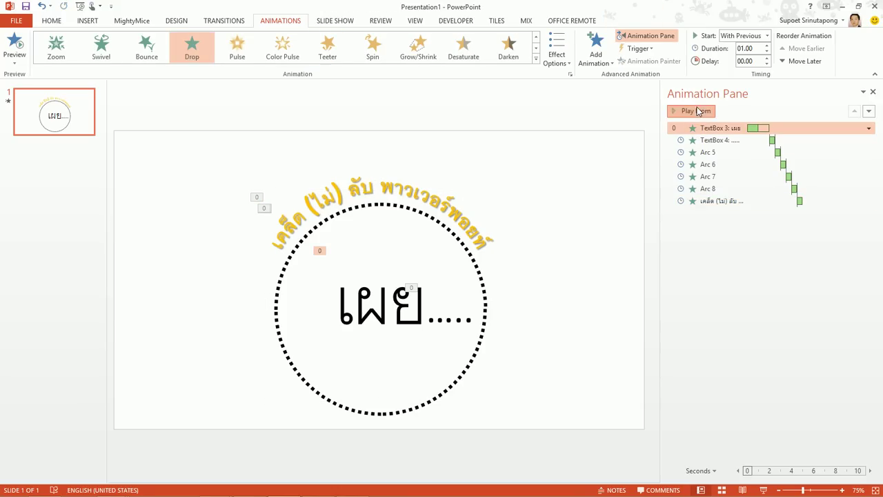
left_click(698, 111)
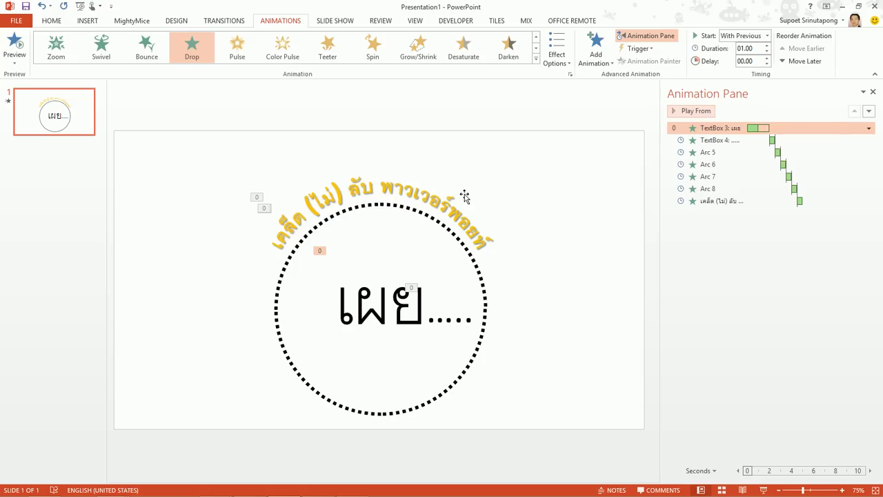
left_click(426, 192)
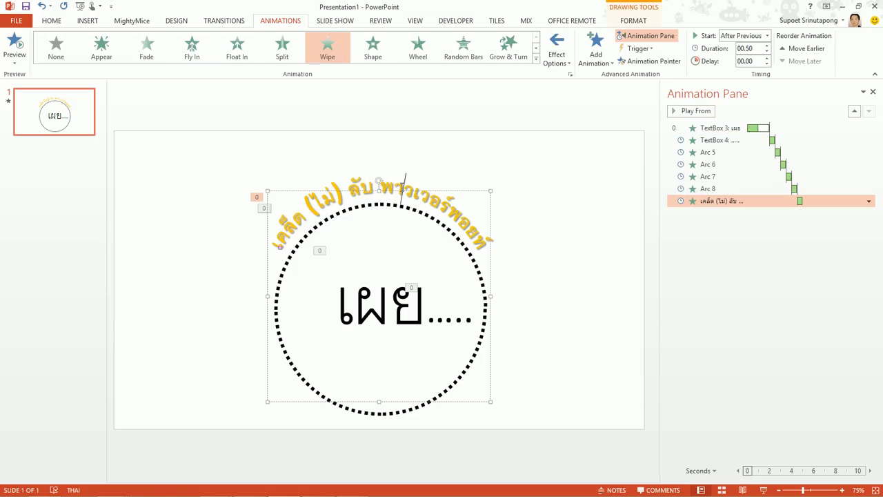